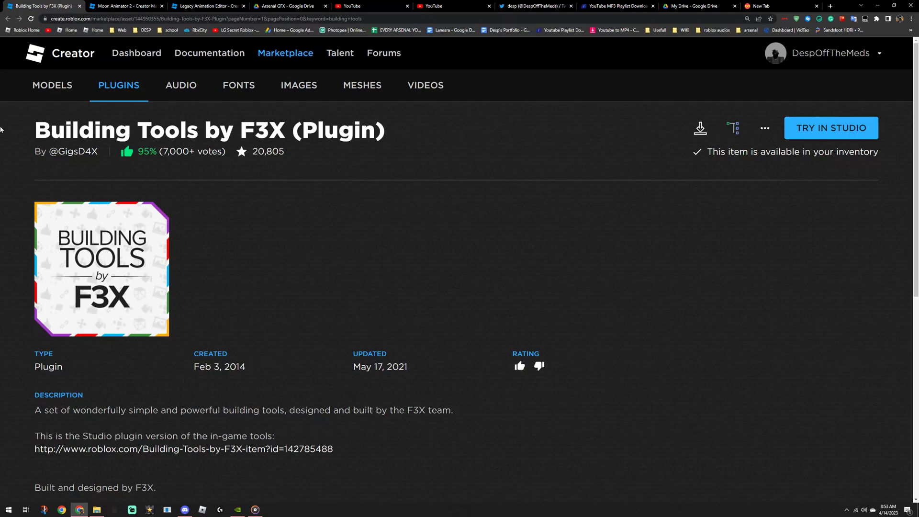
Copy the Building Tools by F3X and Moon Animator 2 plugin titles
left_click_drag(28, 133, 402, 125)
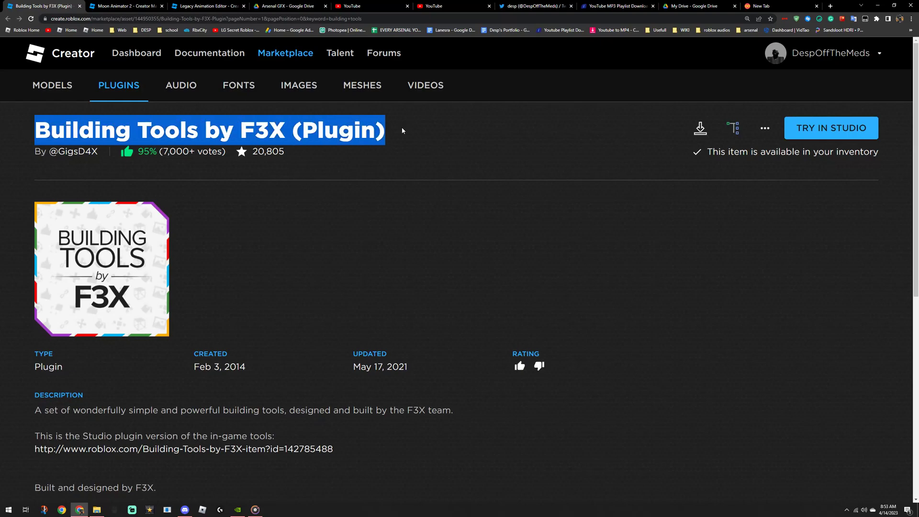
key("ctrl+Tab")
left_click_drag(230, 137, 22, 136)
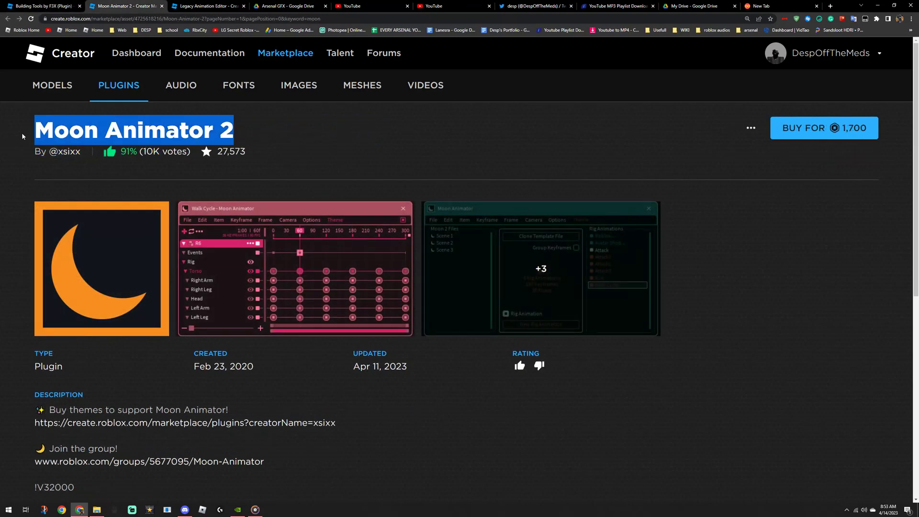
left_click(165, 381)
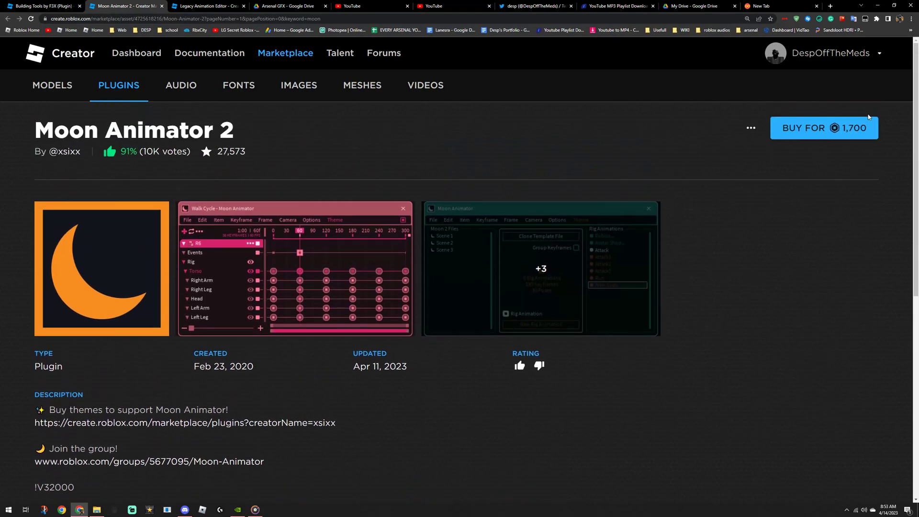
Select and copy the full Legacy Animation Editor plugin title
left_click(206, 6)
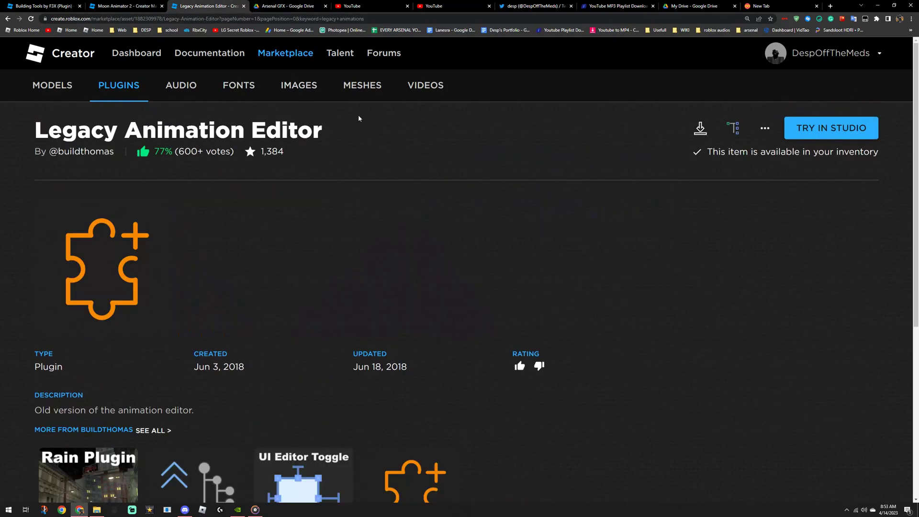
left_click_drag(359, 118, 23, 131)
double_click(300, 135)
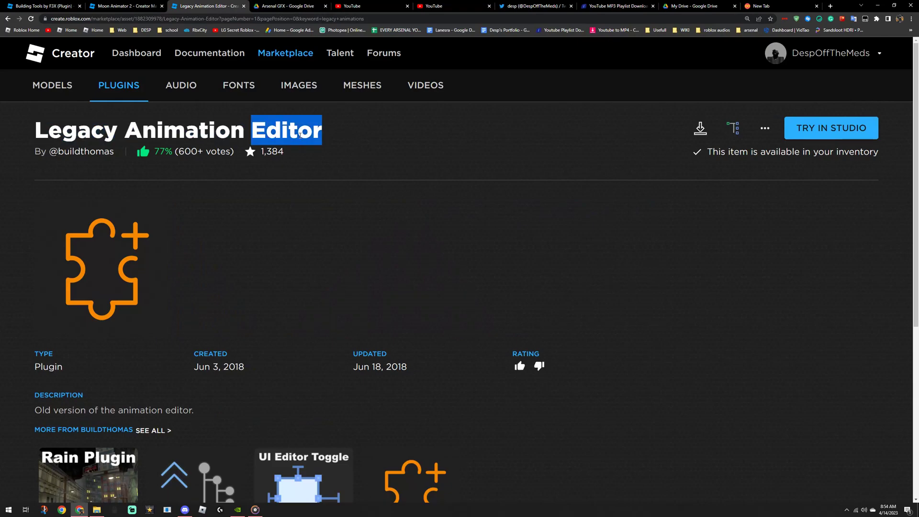
left_click_drag(335, 135, 29, 136)
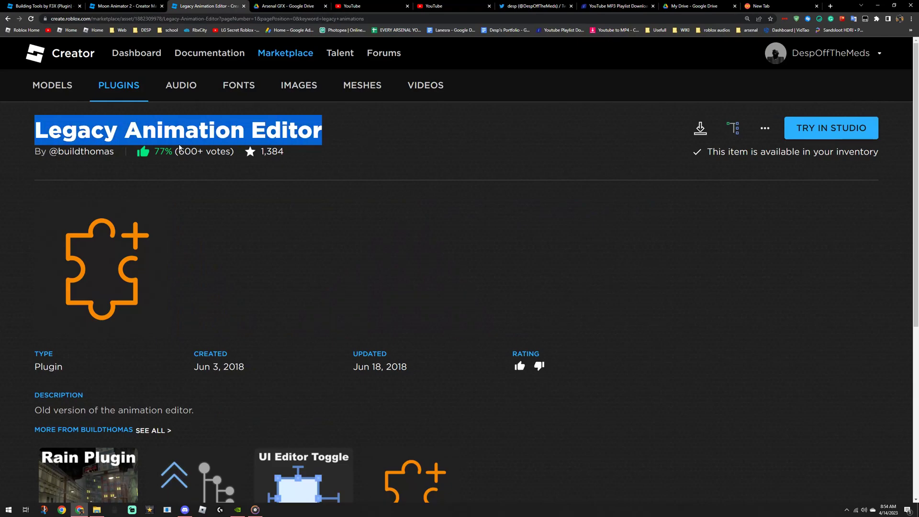
left_click(180, 148)
triple_click(310, 138)
left_click(347, 153)
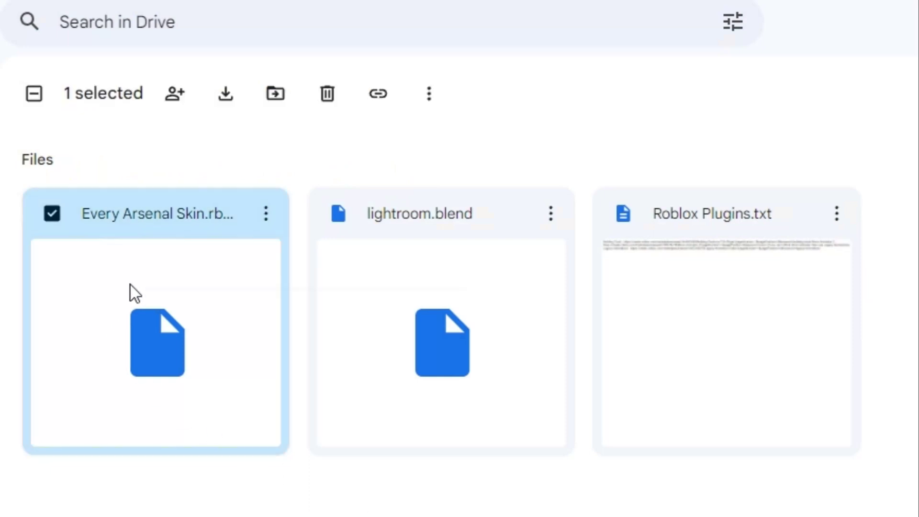
Check the Every Arsenal Skin file in the Arsenal GFX folder, then switch to Roblox Studio's Baseplate place
right_click(130, 285)
left_click(286, 209)
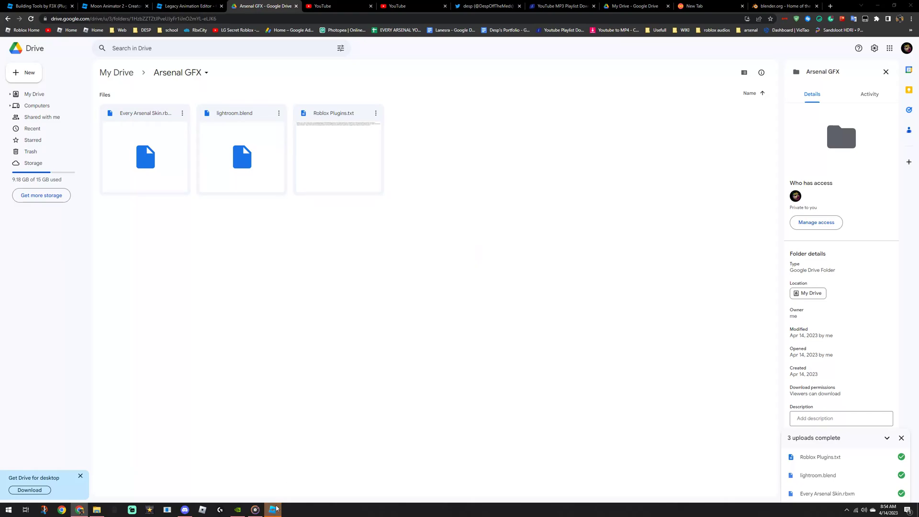
left_click(278, 511)
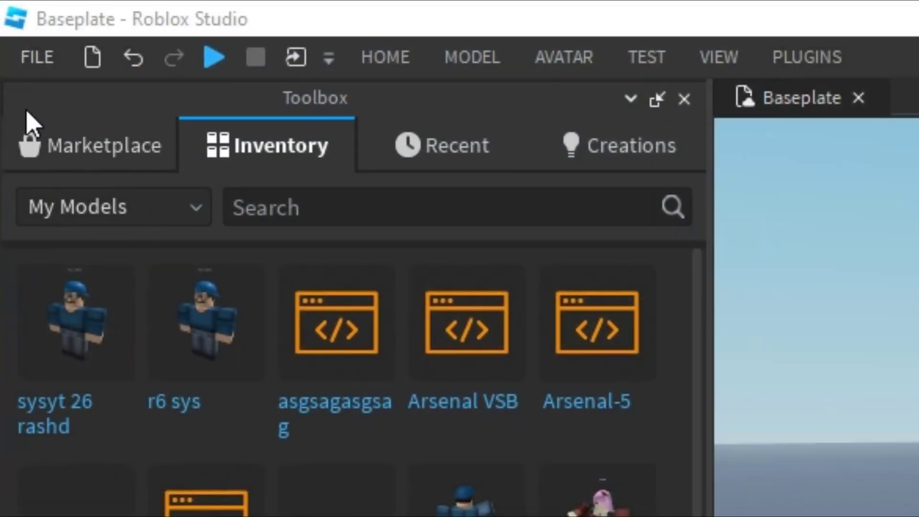
Import the Every Arsenal Skin.rbxm model from the Model tab
left_click(109, 13)
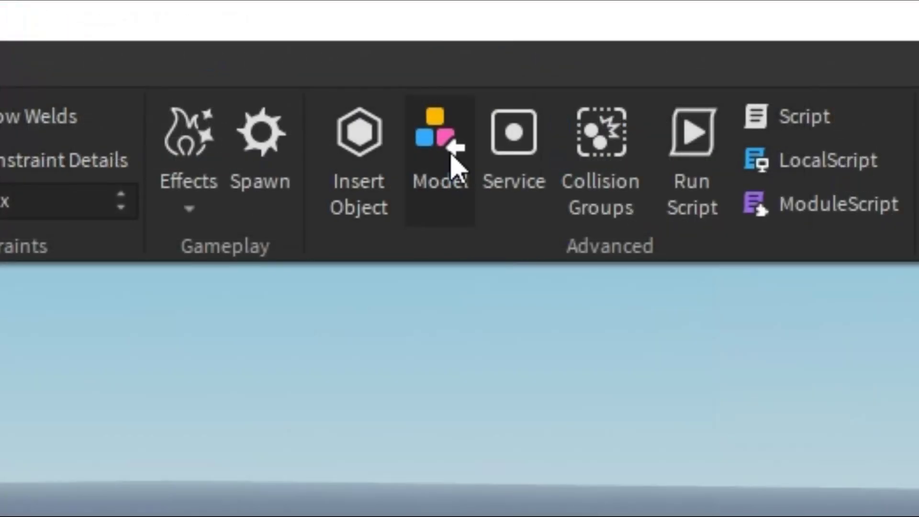
left_click(452, 163)
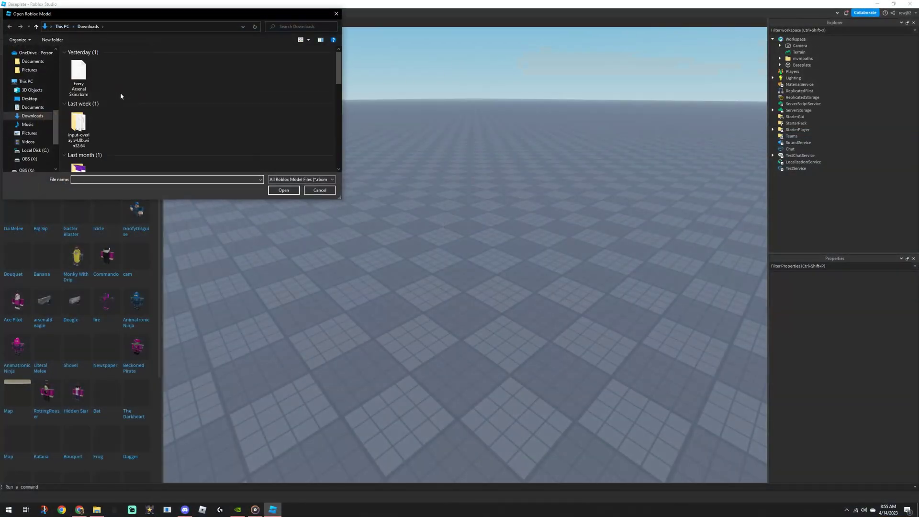
double_click(77, 83)
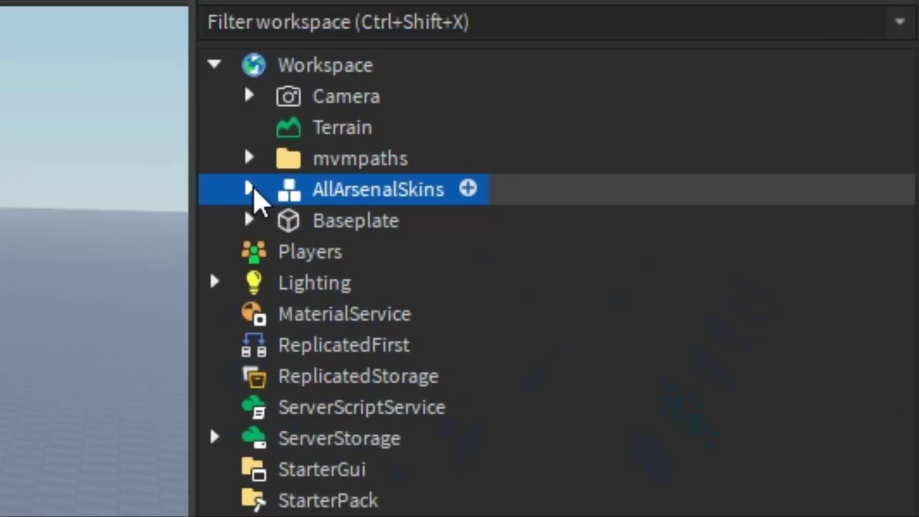
Move the Delinquent out of AllArsenalSkins into Workspace and select AllArsenalSkins for removal
left_click(250, 190)
scroll(391, 270, "down", 2)
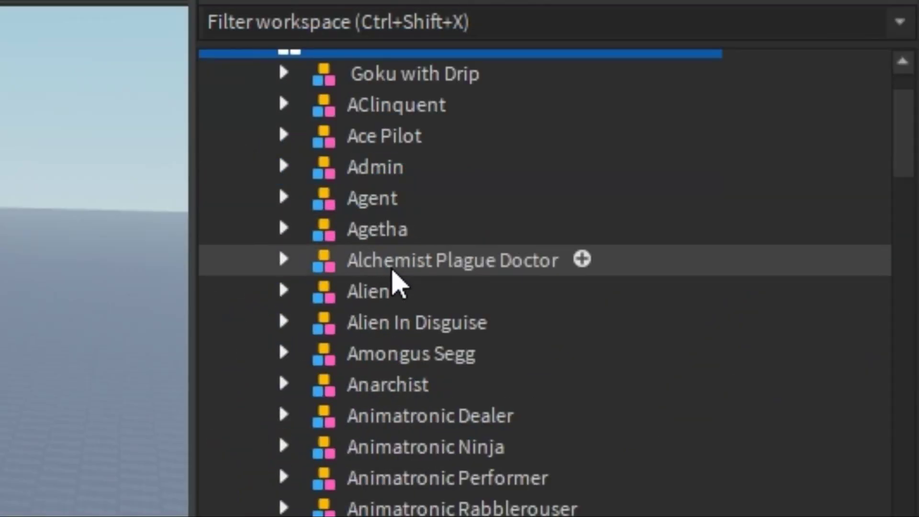
left_click(382, 291)
scroll(371, 335, "down", 3)
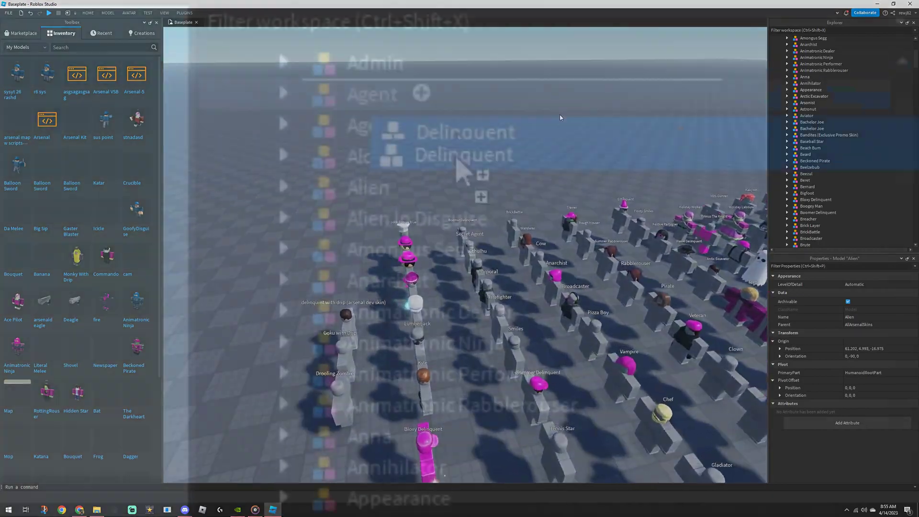
left_click_drag(795, 56, 820, 108)
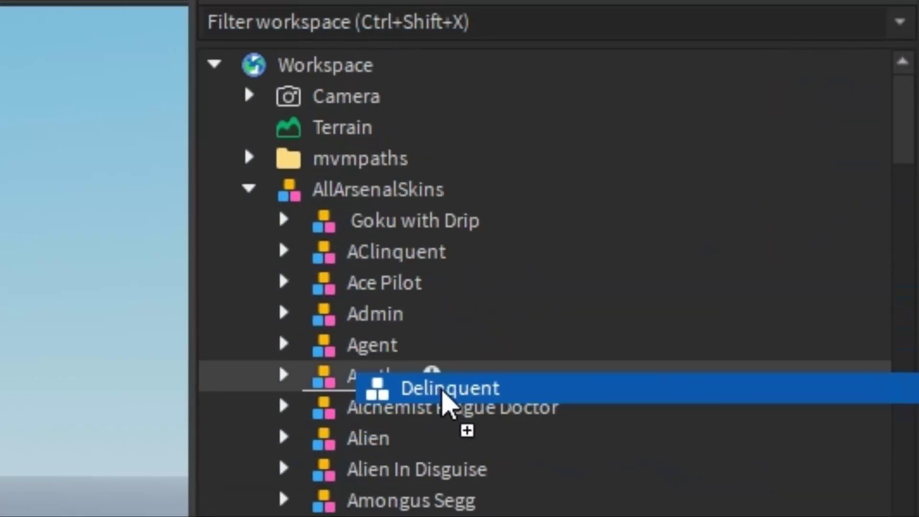
left_click_drag(445, 402, 324, 69)
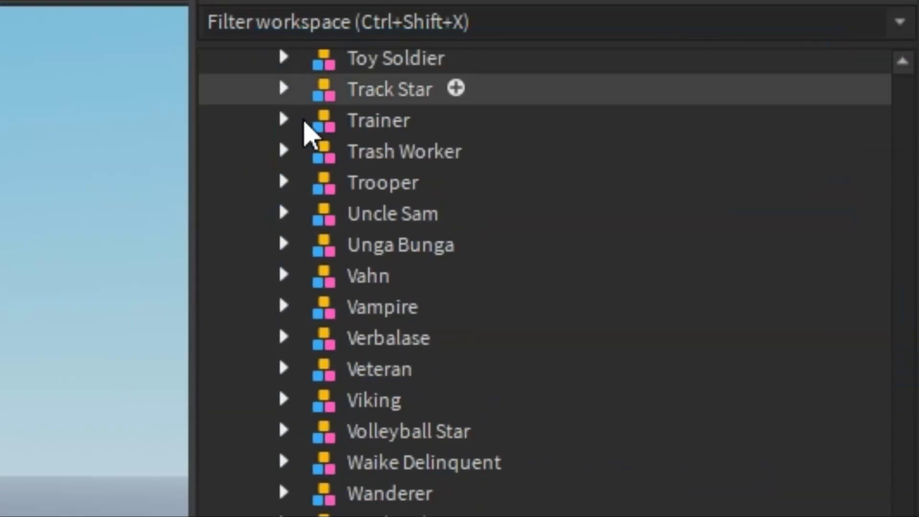
scroll(309, 134, "up", 20)
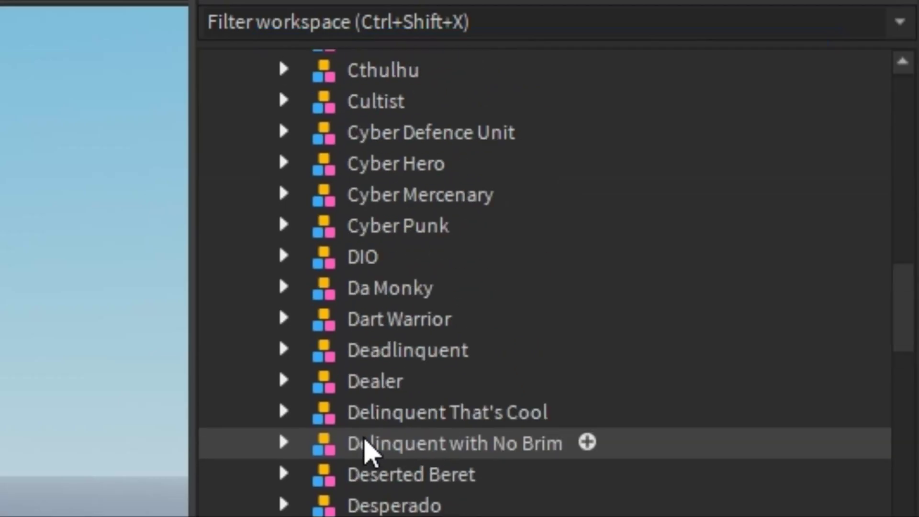
scroll(339, 139, "up", 10)
left_click(335, 137)
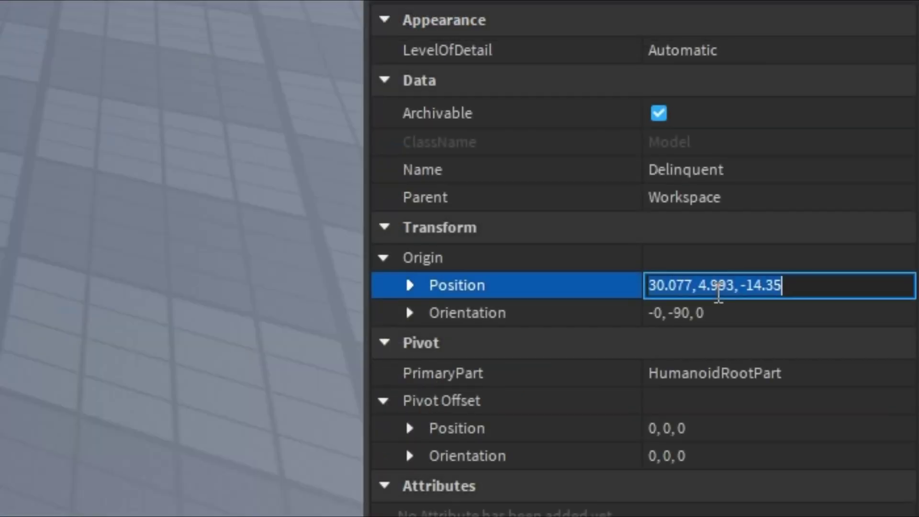
Set the Delinquent's Position to 0, 3, 0 and Orientation to 0, 0, 0
key("ctrl+a")
type("0,3,0")
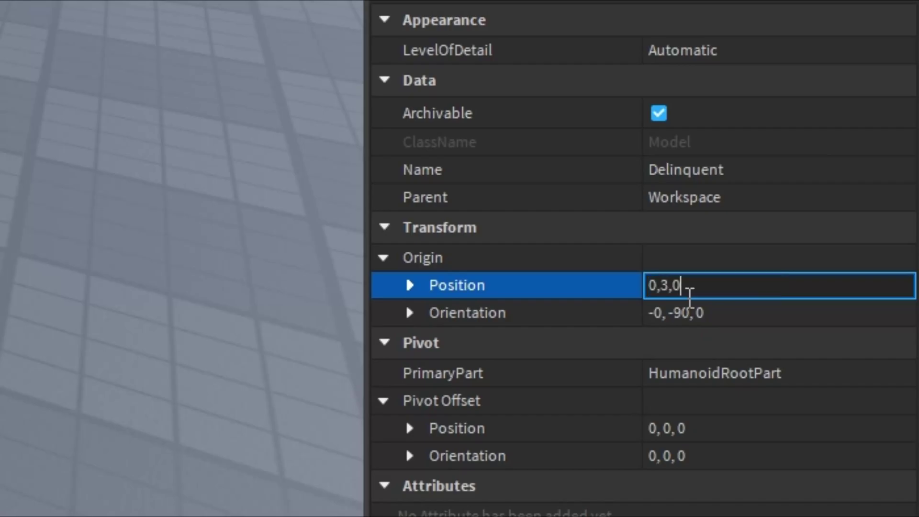
key("Return")
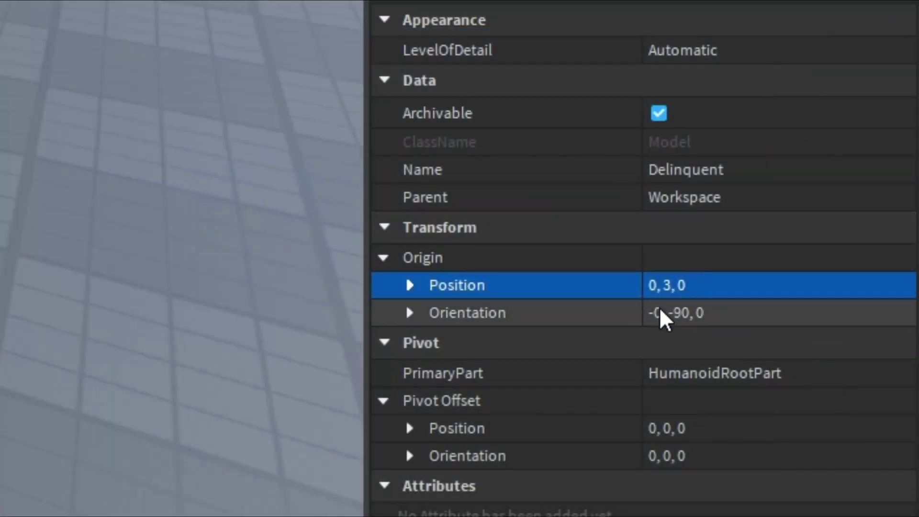
left_click(660, 313)
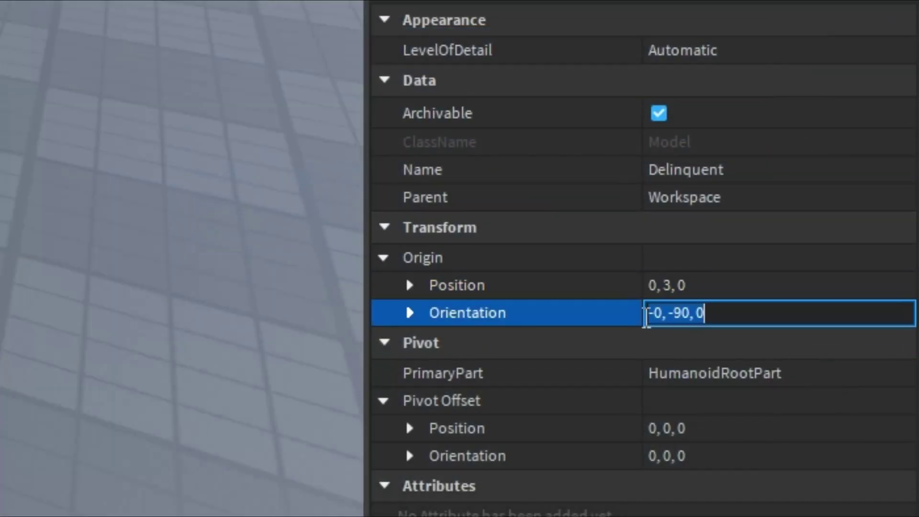
type("0,0,0")
key("Return")
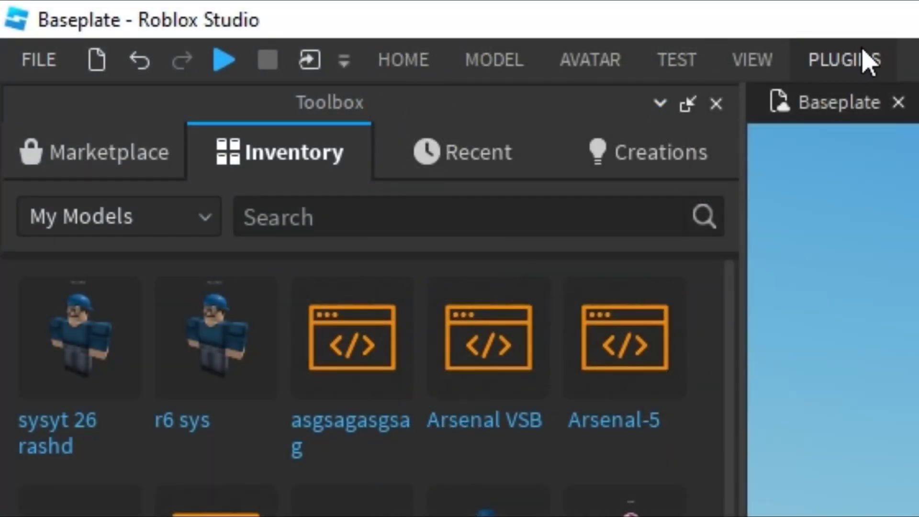
Anchor the Delinquent model with the Building Tools by F3X Anchor tool
left_click(866, 60)
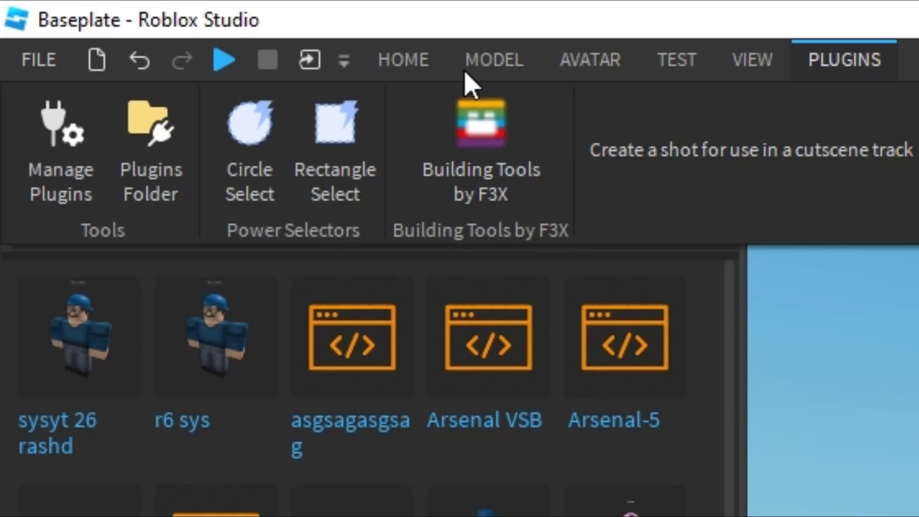
left_click(498, 139)
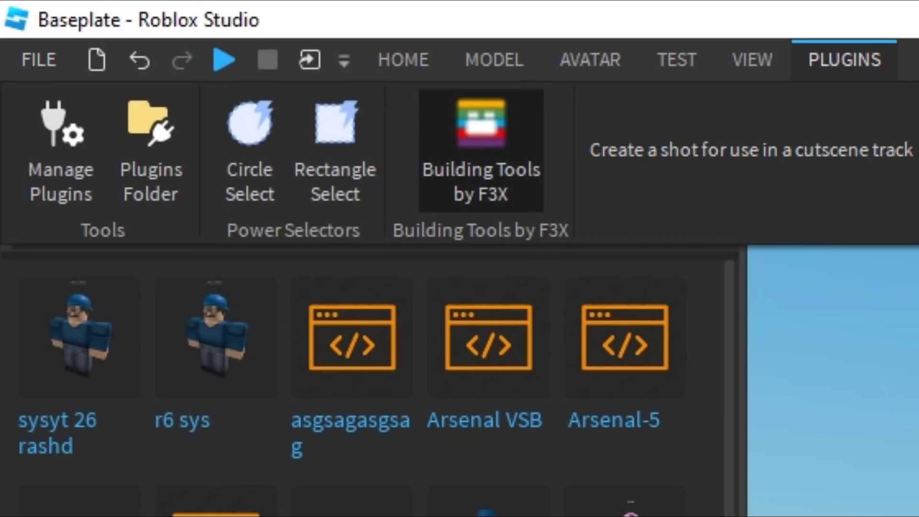
left_click(432, 175)
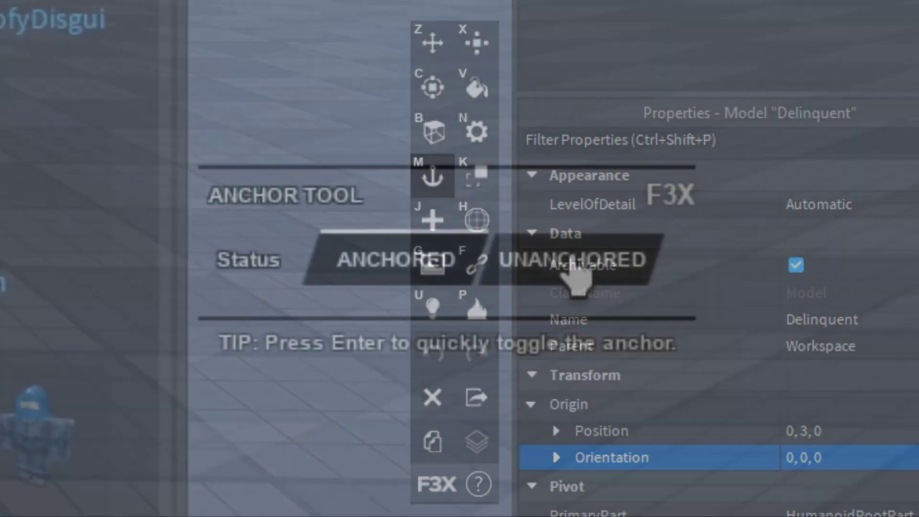
left_click(574, 268)
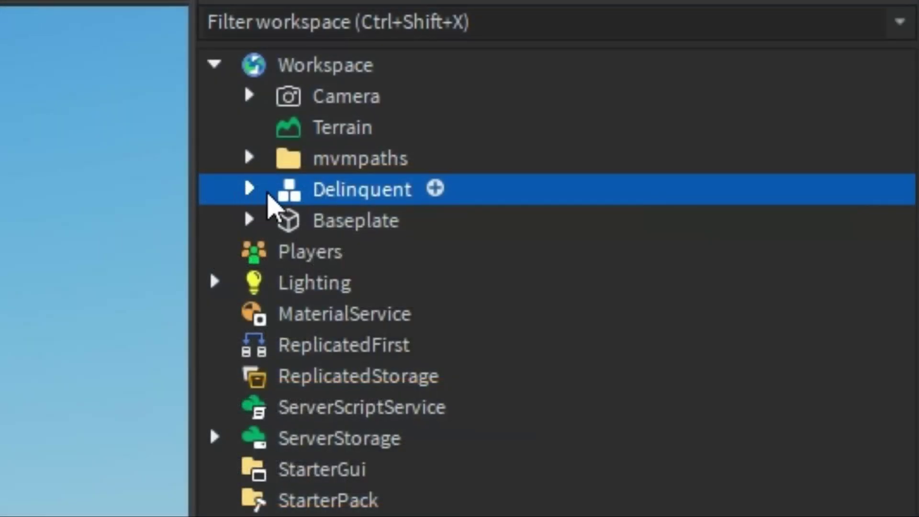
Change the Delinquent's Body Colors arm colours to Bright blue
left_click(249, 188)
left_click(397, 220)
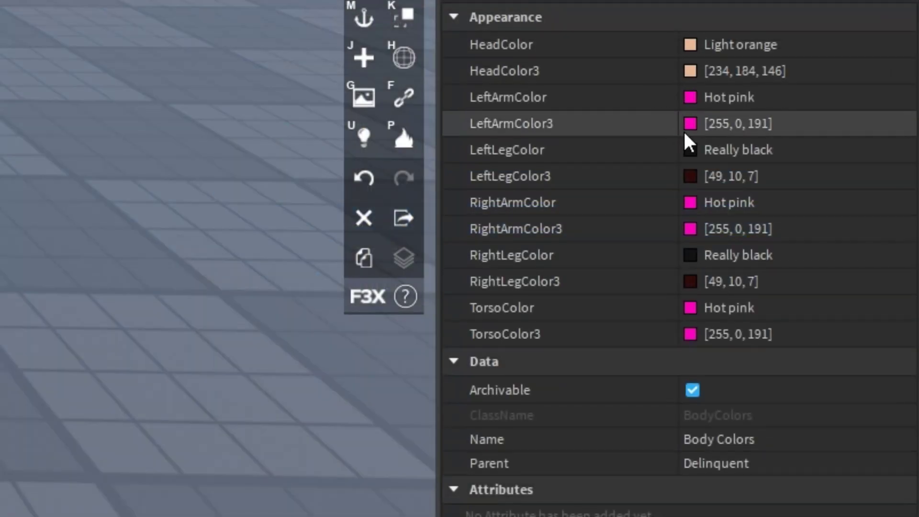
left_click(692, 97)
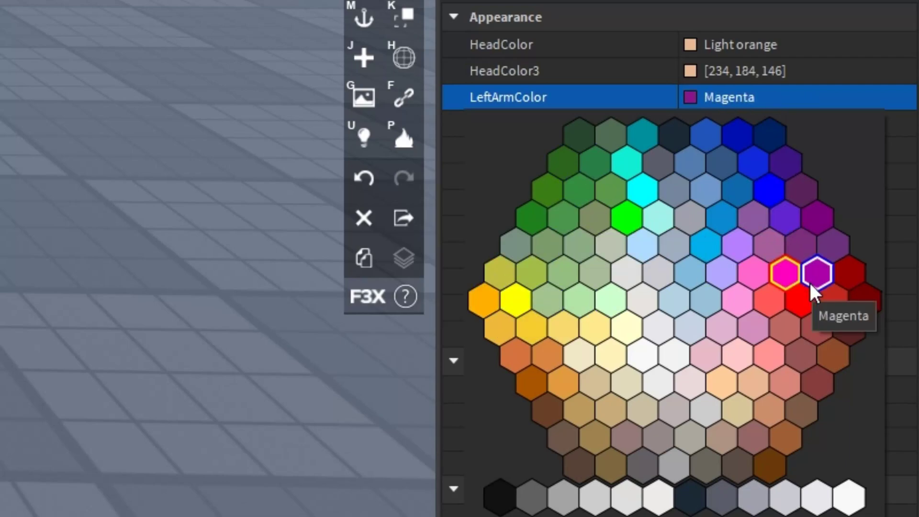
left_click(740, 184)
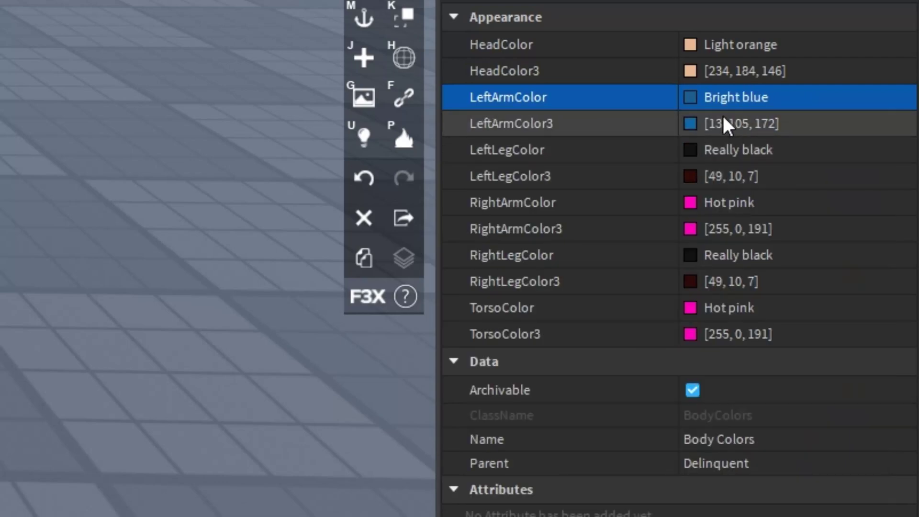
left_click(695, 209)
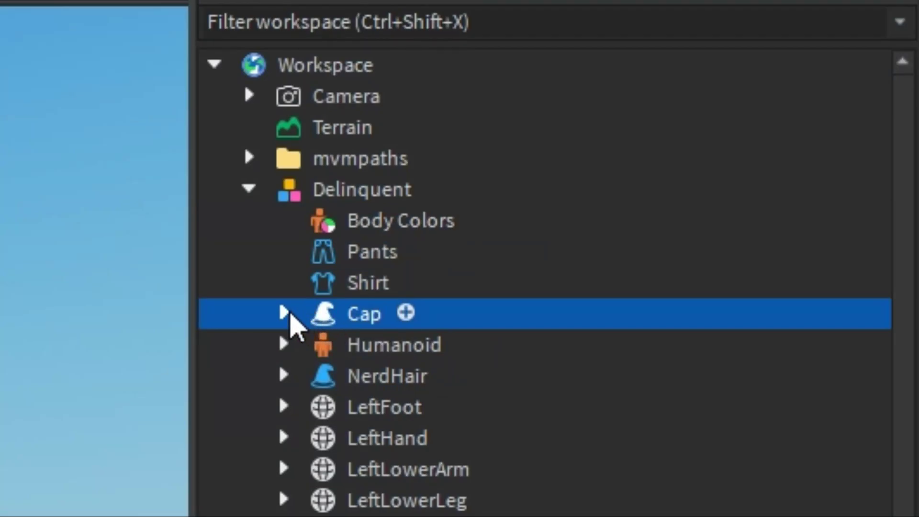
Recolour the Cap's Handle from Hot pink to Bright blue
left_click(285, 313)
left_click(383, 346)
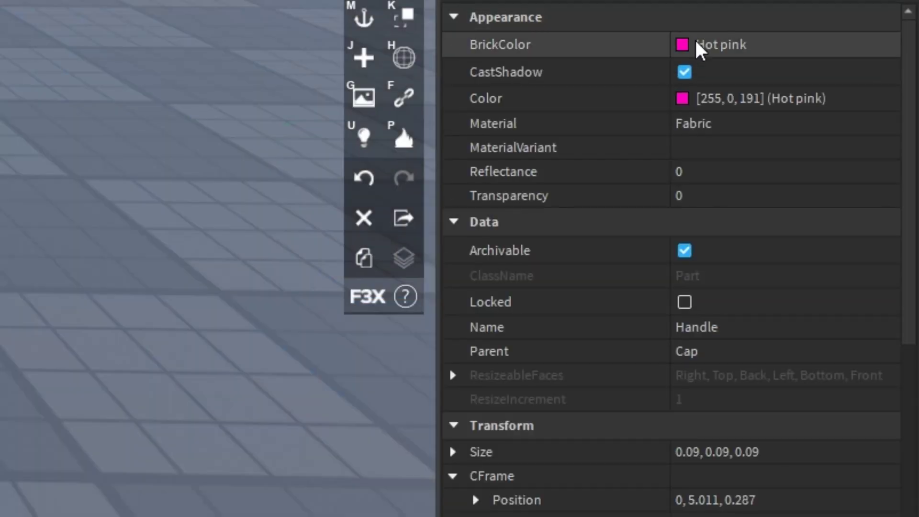
left_click(697, 45)
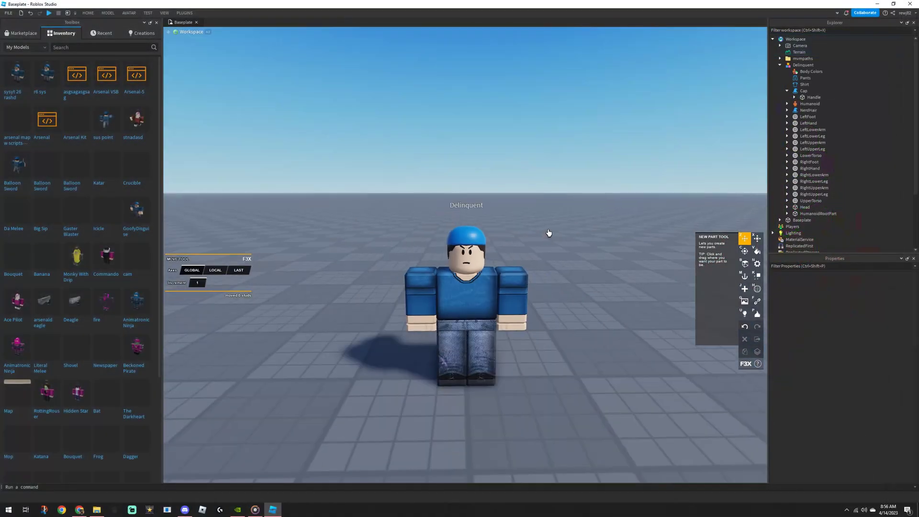
scroll(550, 245, "down", 3)
Create a new Moon Animator animation named 'safasfasf' for the Delinquent
left_click(467, 282)
left_click(185, 13)
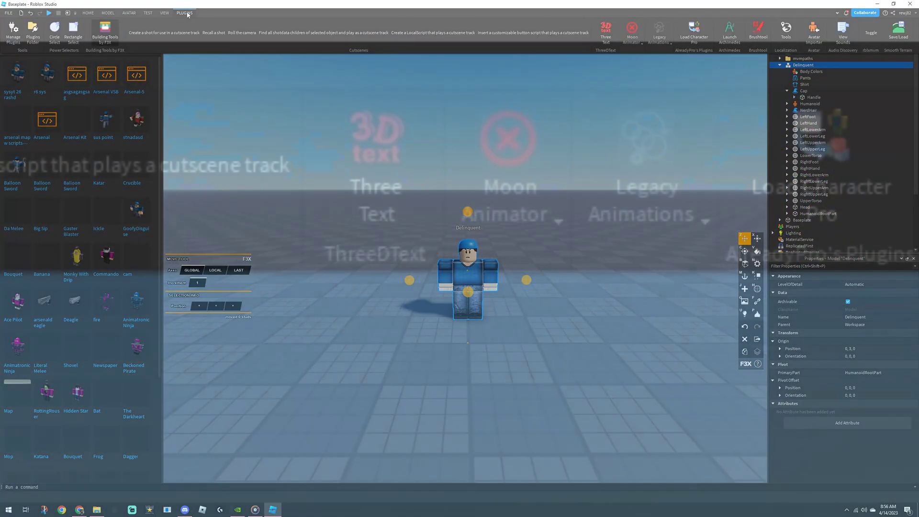
left_click(636, 40)
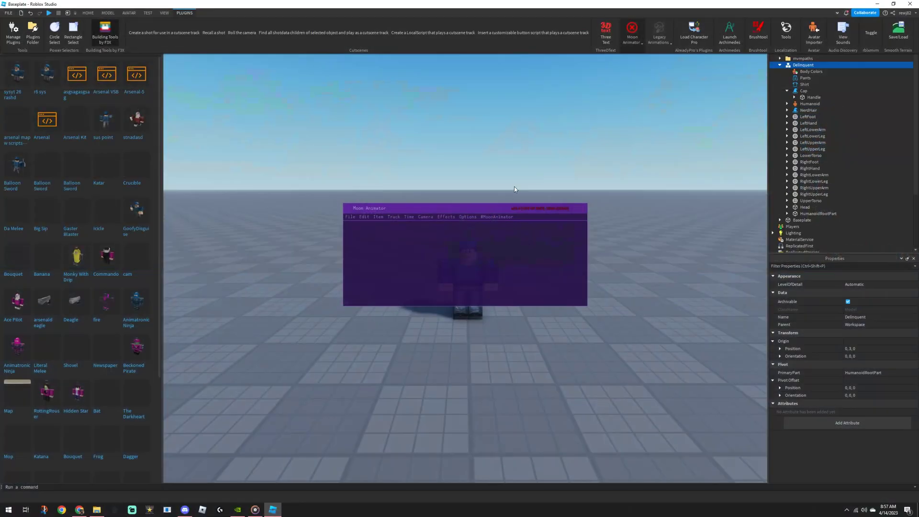
left_click_drag(486, 211, 324, 68)
left_click(200, 73)
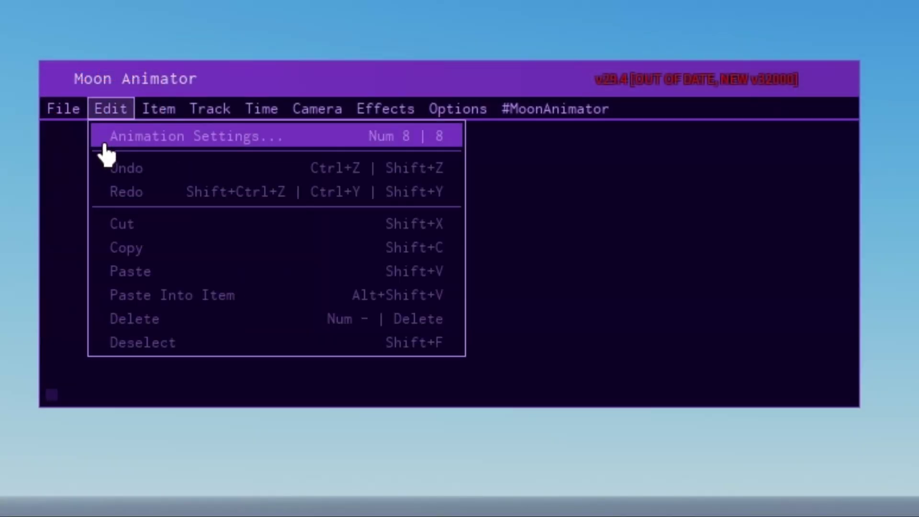
left_click(187, 73)
left_click(196, 87)
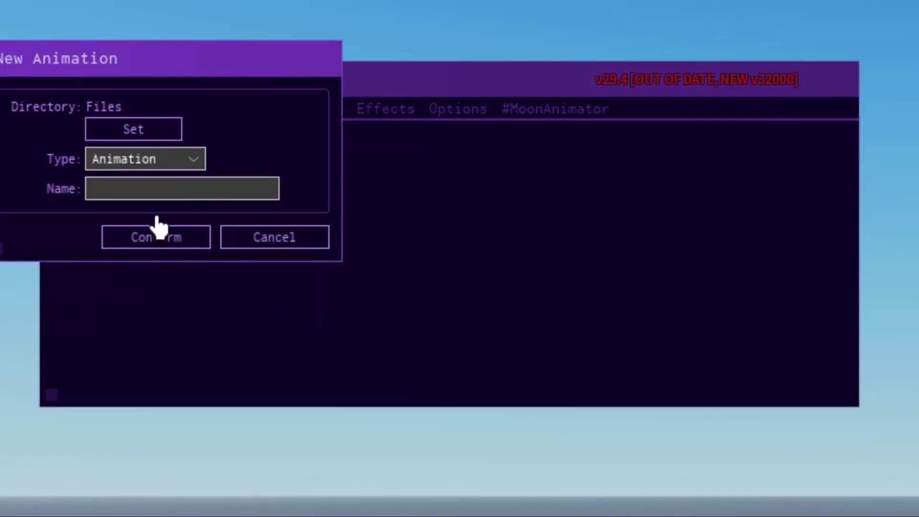
type("safasfasf")
left_click(153, 237)
Add the Delinquent Rig as an animated item in Moon Animator
left_click(174, 113)
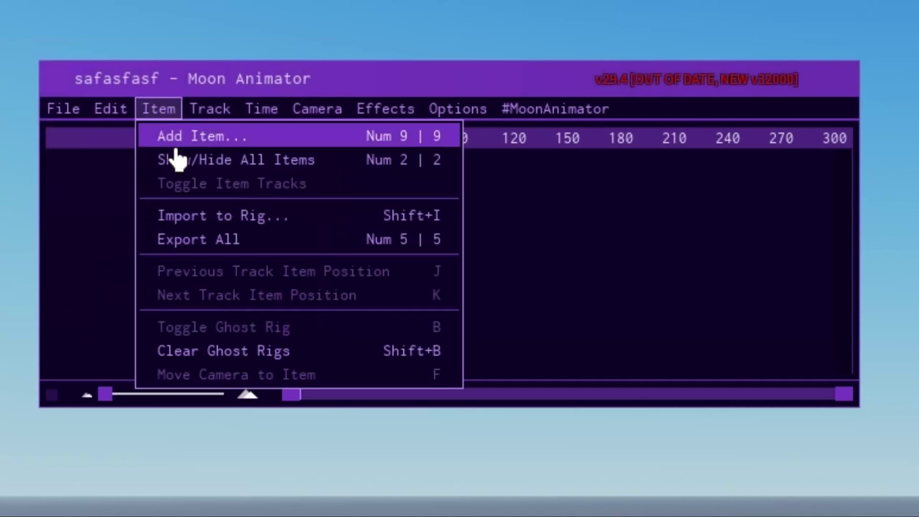
left_click(159, 109)
left_click(199, 138)
left_click(458, 286)
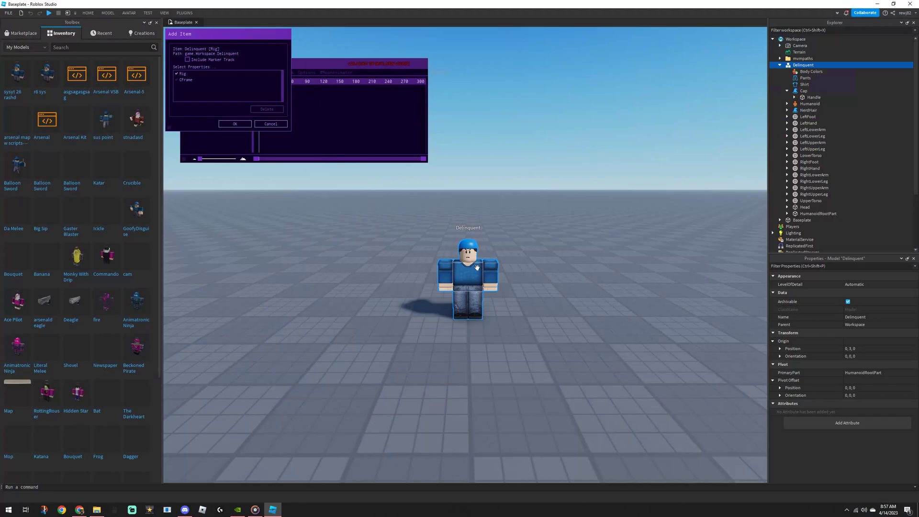
left_click(231, 124)
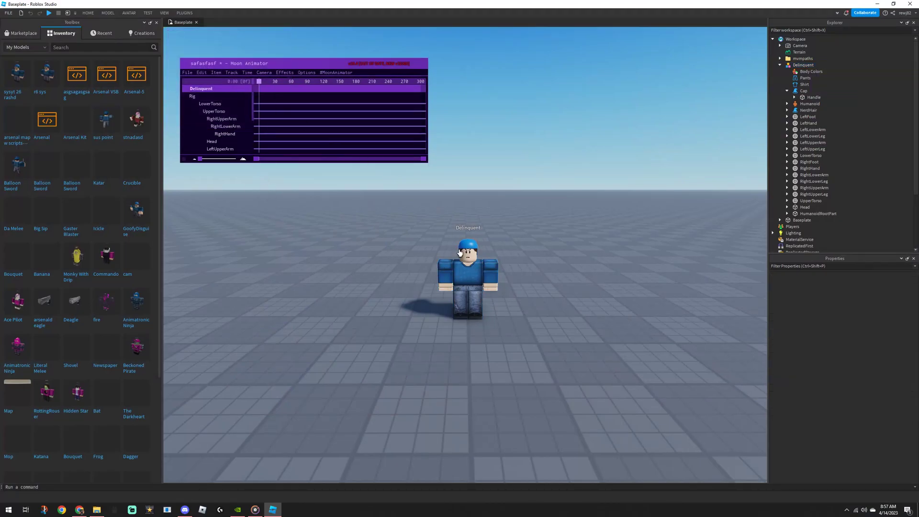
Rotate the RightUpperArm about 16 degrees away from the T-pose
left_click(444, 270)
scroll(445, 270, "up", 5)
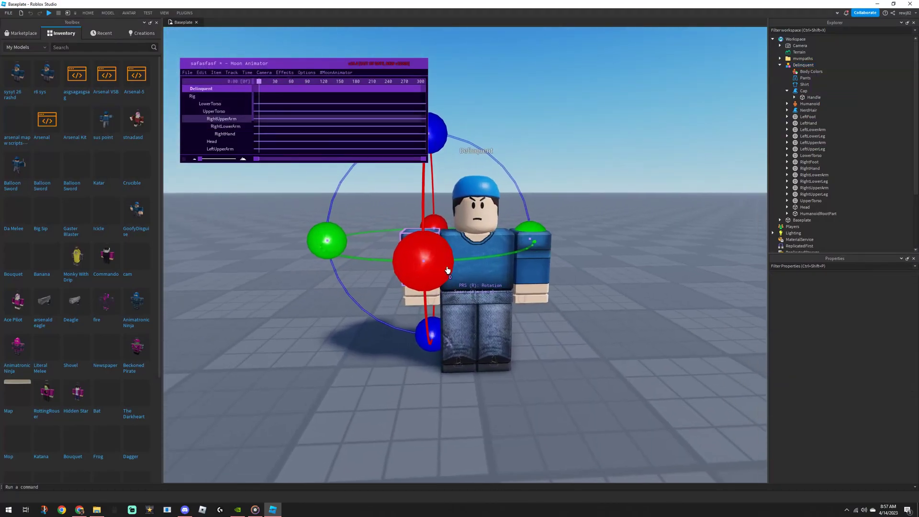
scroll(445, 271, "down", 5)
right_click_drag(445, 267, 638, 218)
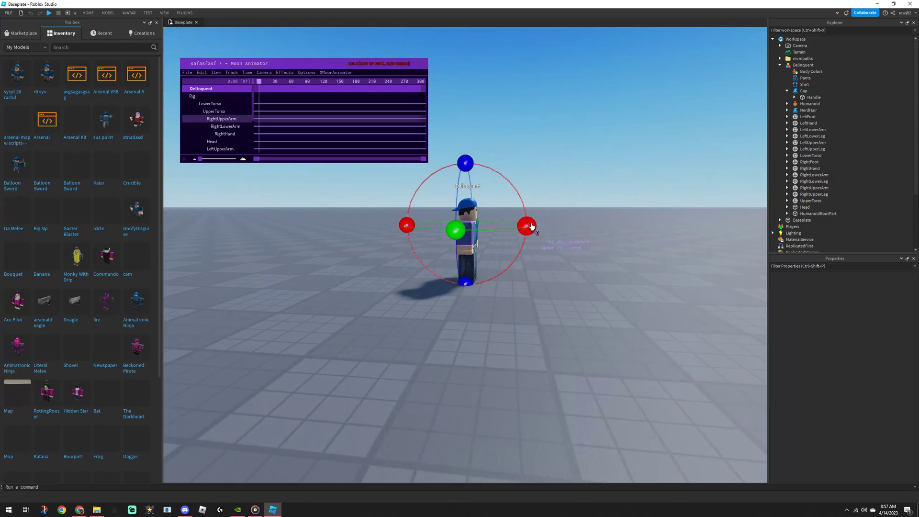
left_click_drag(531, 227, 491, 231)
right_click_drag(474, 248, 479, 268)
Select the left upper arm and left upper leg for posing, then clear the selection
left_click(438, 215)
scroll(523, 245, "up", 5)
left_click(478, 330)
right_click_drag(479, 330, 381, 295)
scroll(381, 295, "down", 5)
left_click(611, 398)
scroll(625, 279, "down", 2)
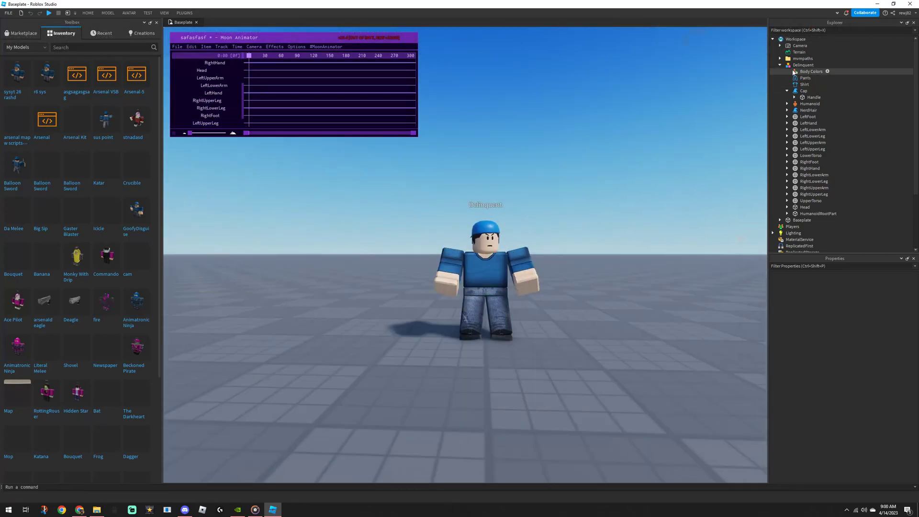
left_click(183, 13)
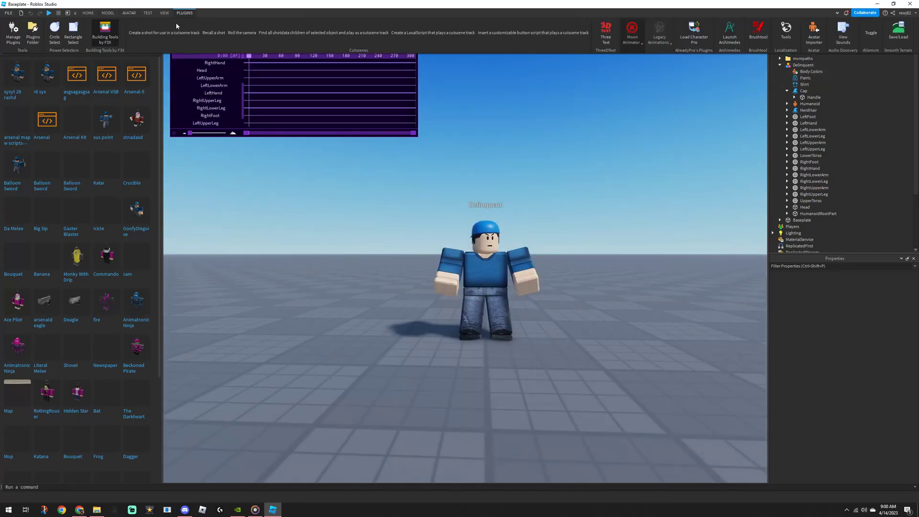
Select the Delinquent with the F3X Anchor tool active
left_click(105, 33)
left_click(802, 65)
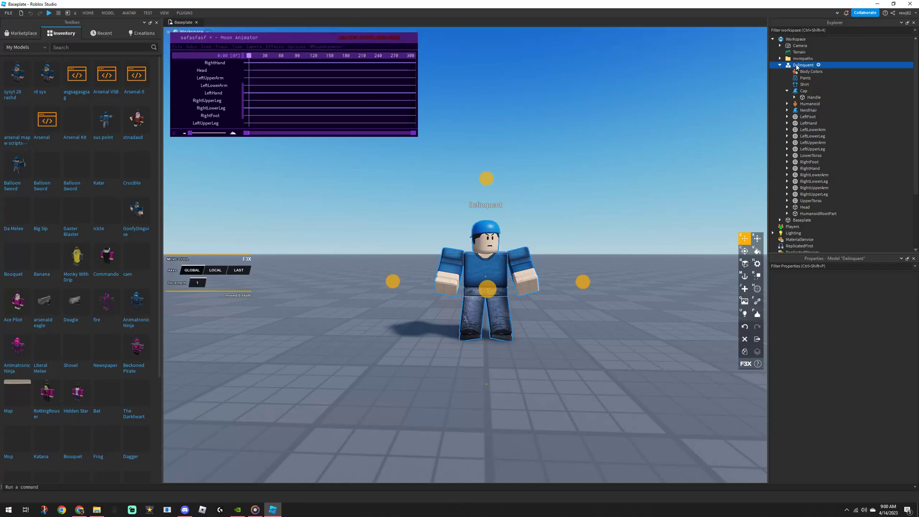
left_click(746, 276)
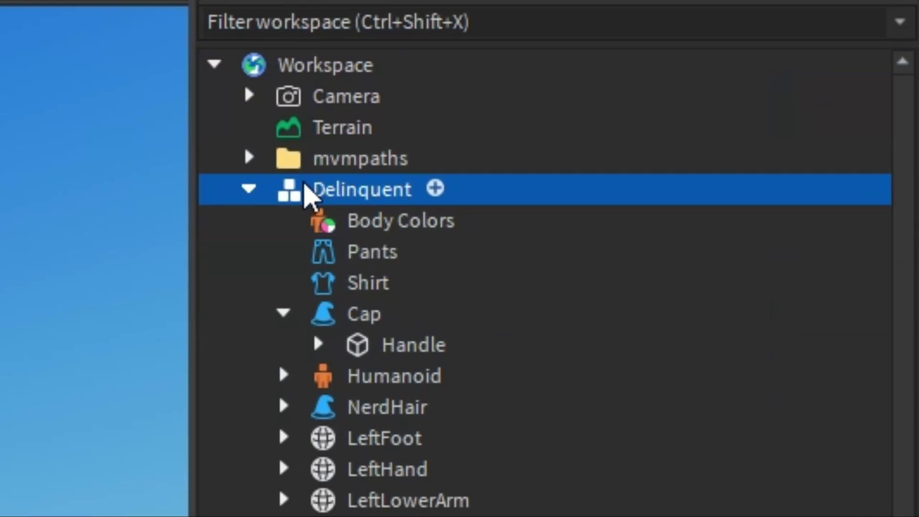
Move the Cap and NerdHair accessories out of the Delinquent into Workspace
left_click(361, 315)
left_click(353, 409, "ctrl")
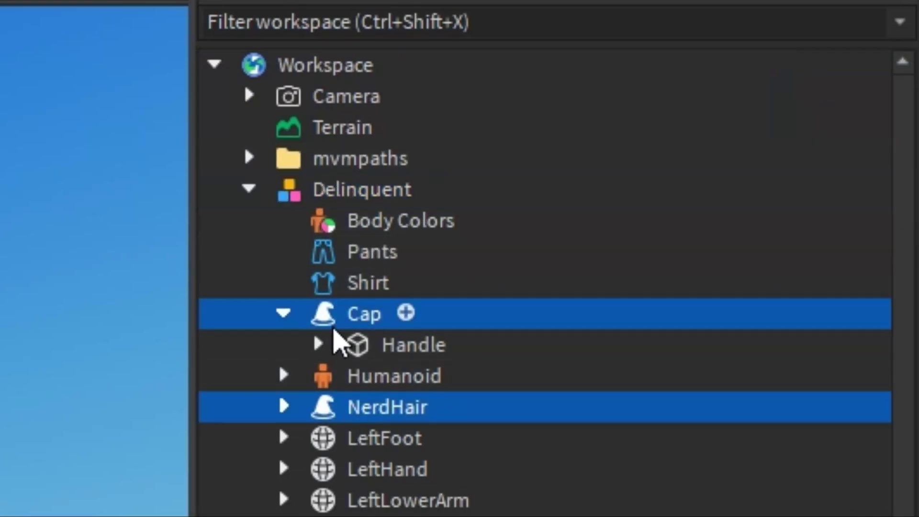
left_click_drag(333, 329, 254, 64)
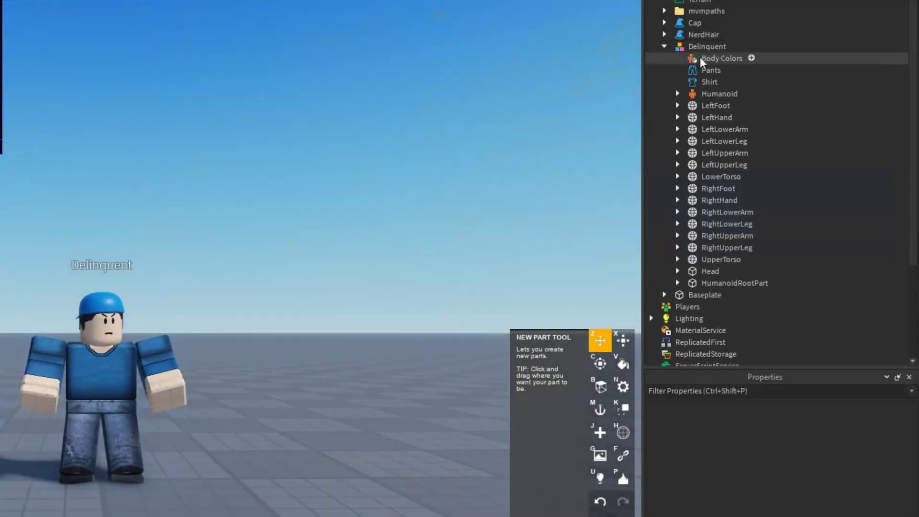
Export the Delinquent model as an OBJ into Desktop/Blender/Models
left_click(327, 252)
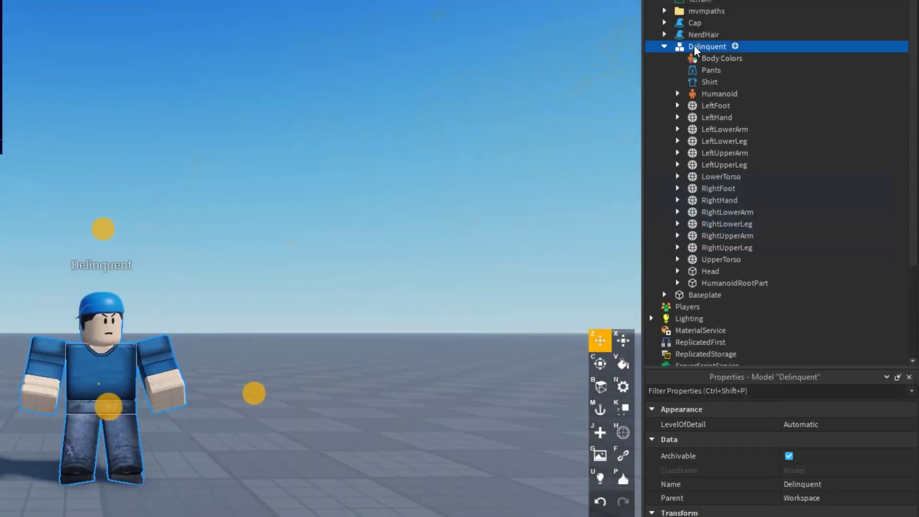
right_click(695, 49)
left_click(762, 489)
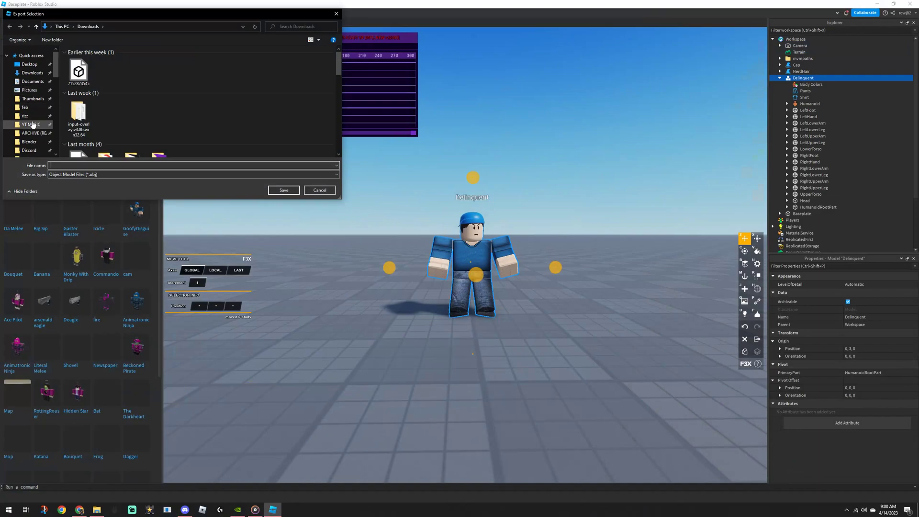
left_click(29, 141)
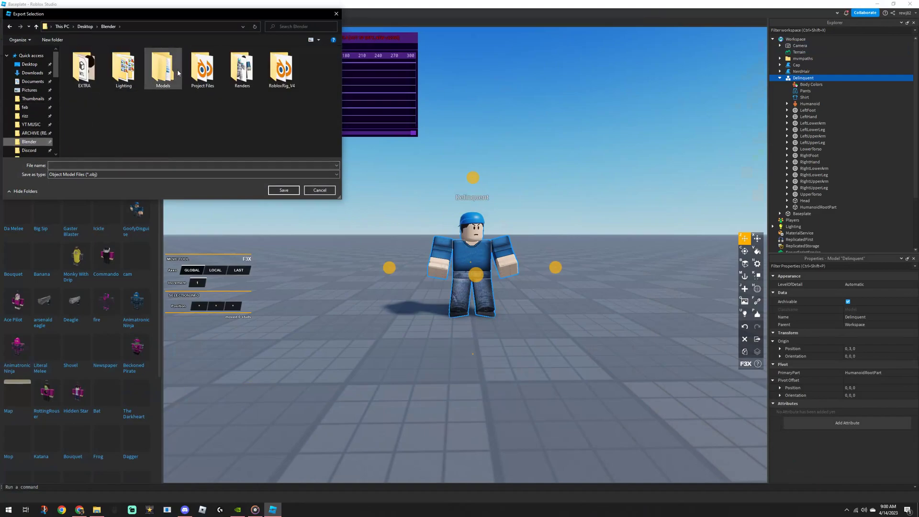
double_click(163, 82)
left_click(320, 190)
Export the NerdHair accessory as an OBJ into the same Models folder
left_click(801, 71)
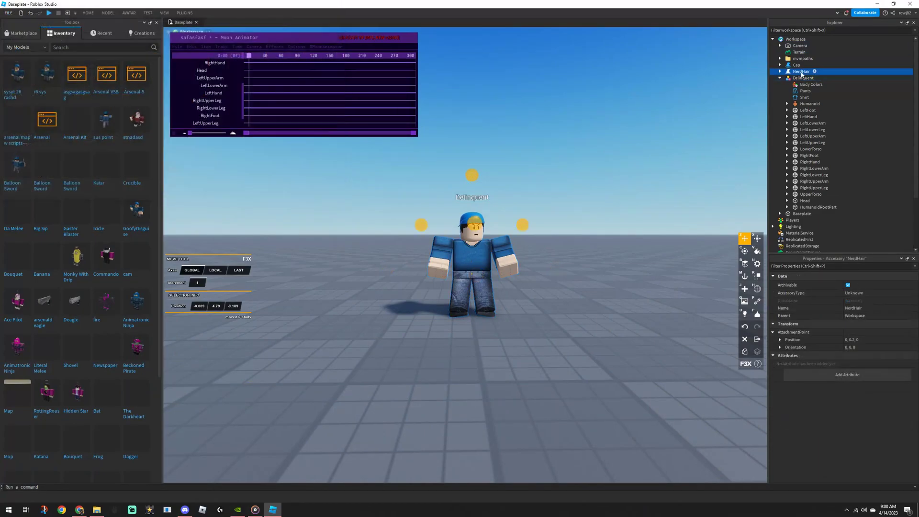
right_click(801, 73)
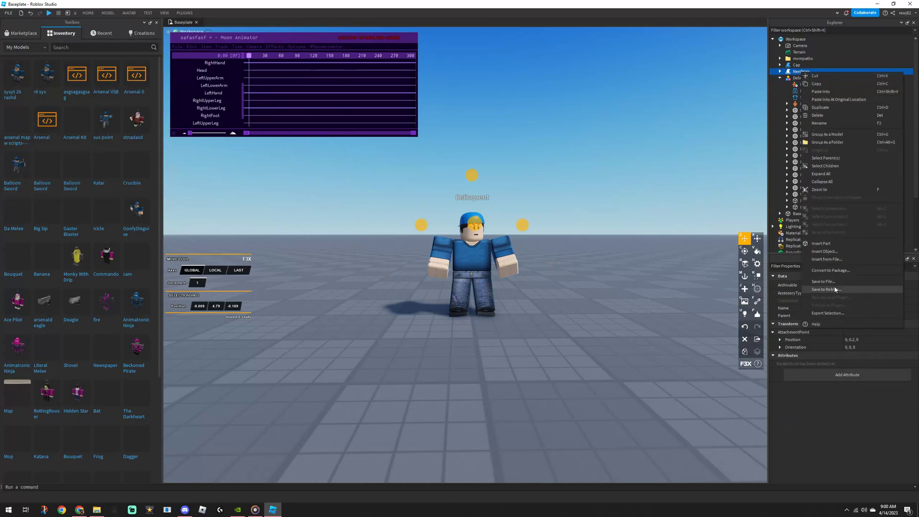
left_click(827, 314)
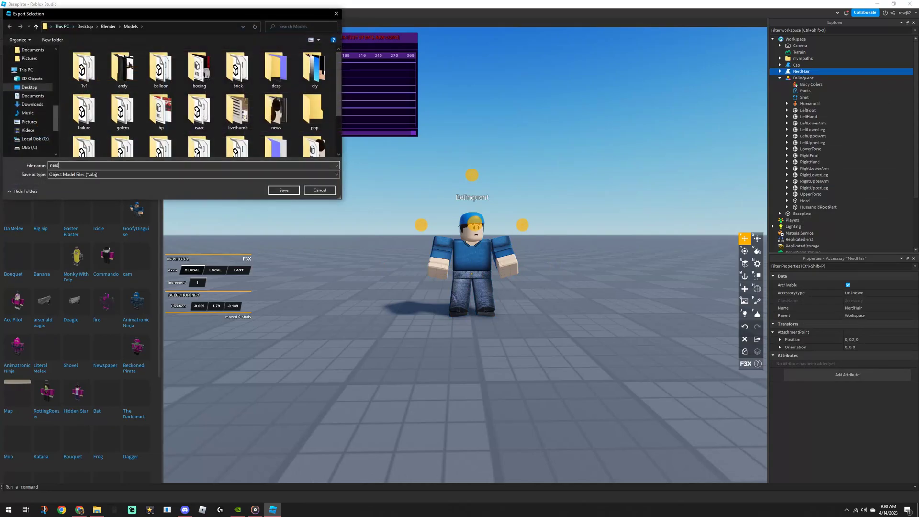
left_click(283, 187)
Select the texture ID number in NerdHair's Handle Mesh TextureId
left_click(781, 71)
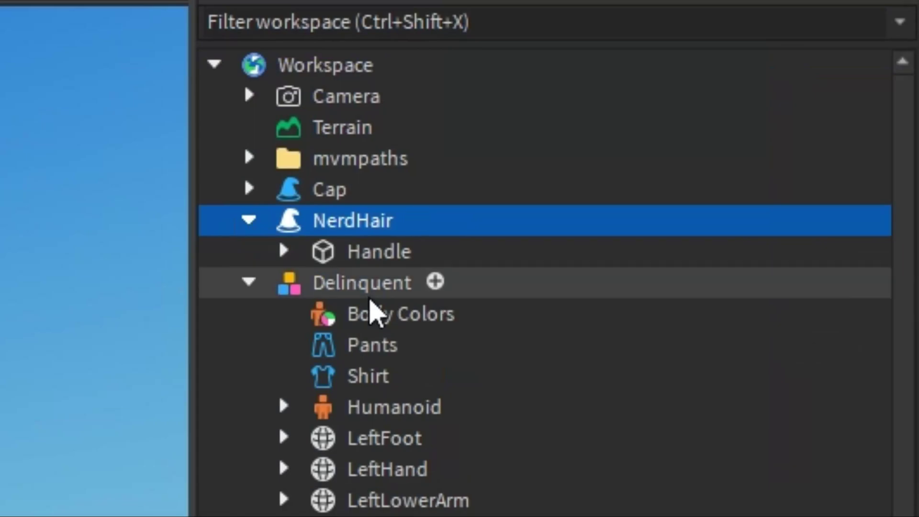
left_click(341, 262)
left_click(284, 252)
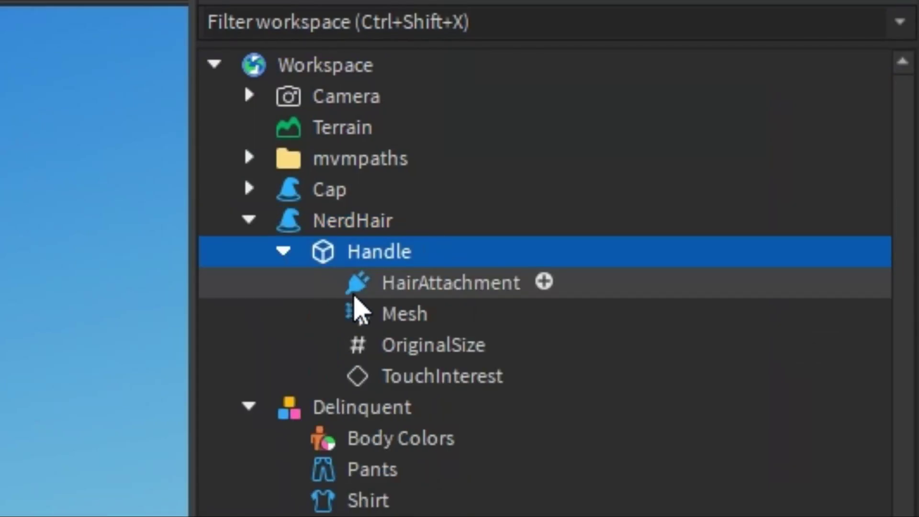
left_click(406, 317)
left_click(743, 242)
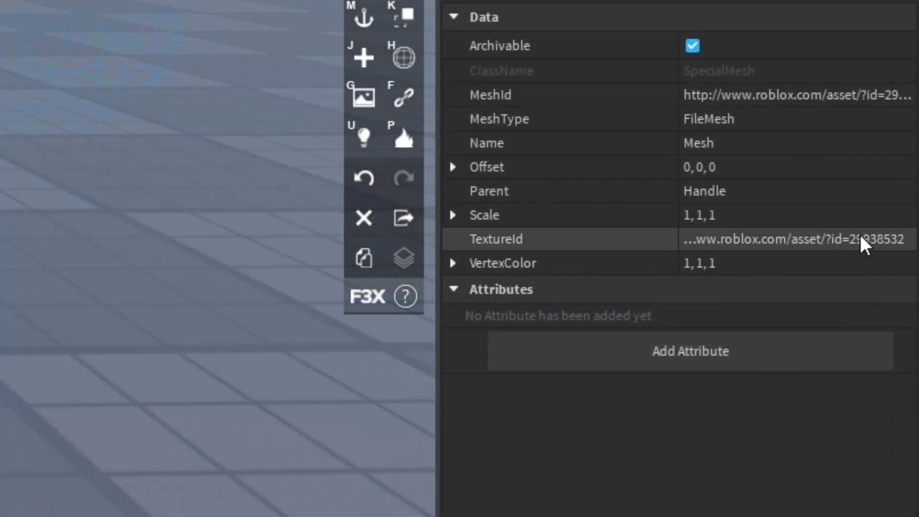
left_click(881, 242)
double_click(883, 242)
key("ctrl+c")
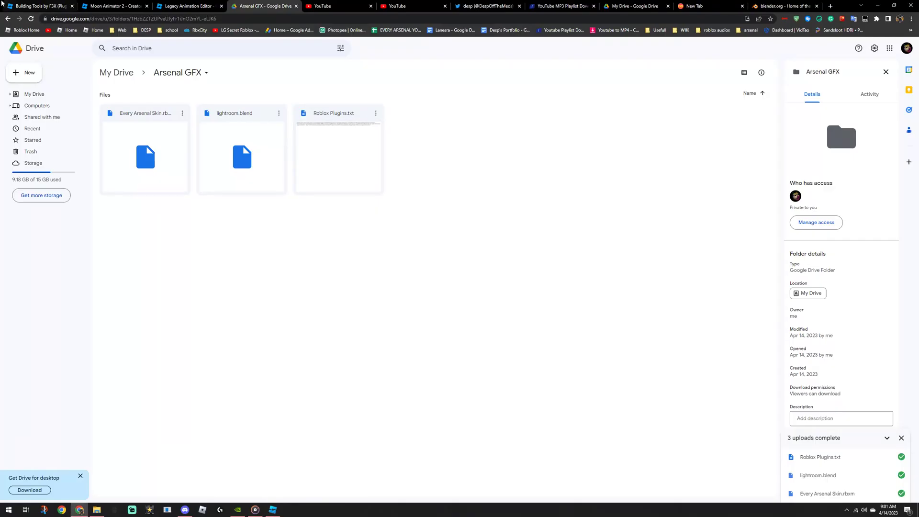
Open the Meshes/soldier item page from the Roblox inventory's Meshes section
left_click(2, 4)
type("mesh")
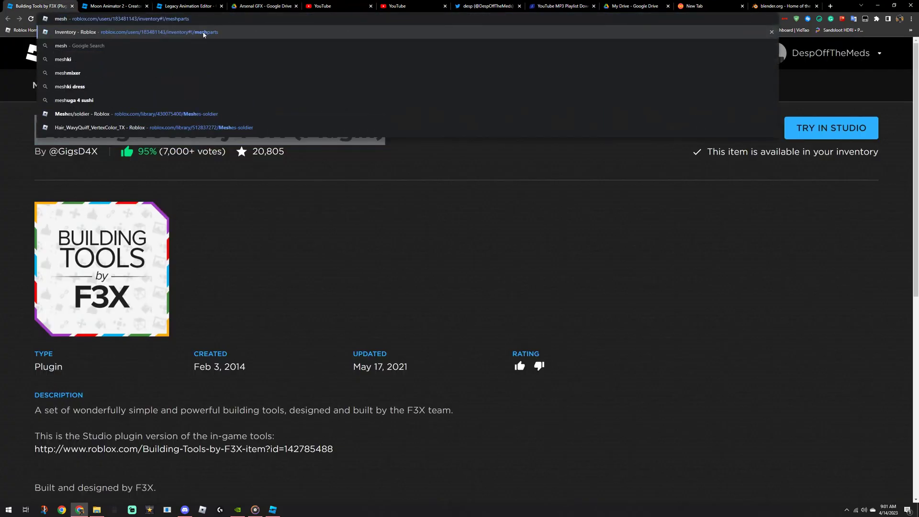
left_click(203, 32)
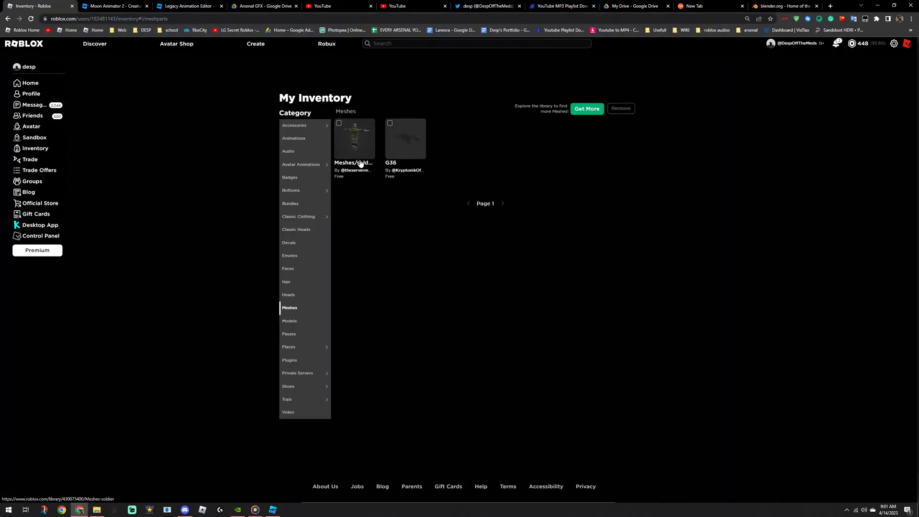
left_click(355, 139)
Swap the page's asset ID for 29938532 and download the NerdHair texture image
left_click(111, 19)
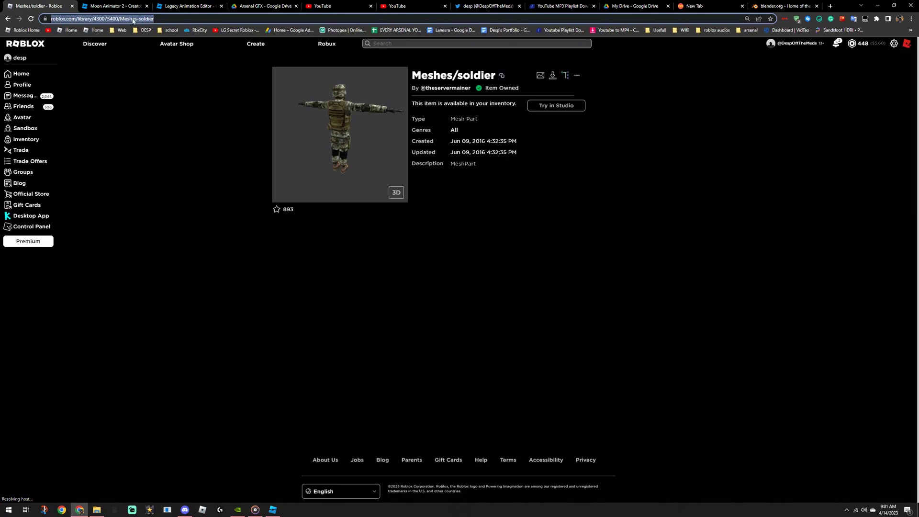
double_click(134, 19)
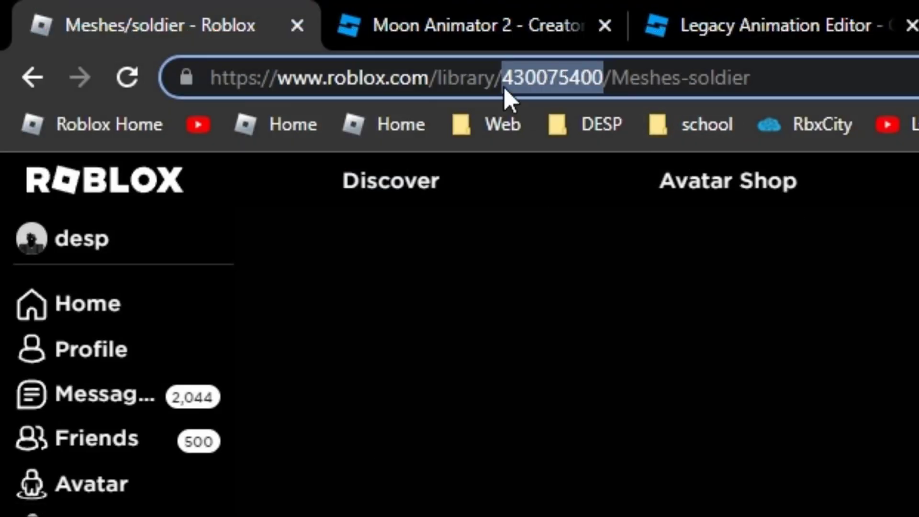
key("ctrl+v")
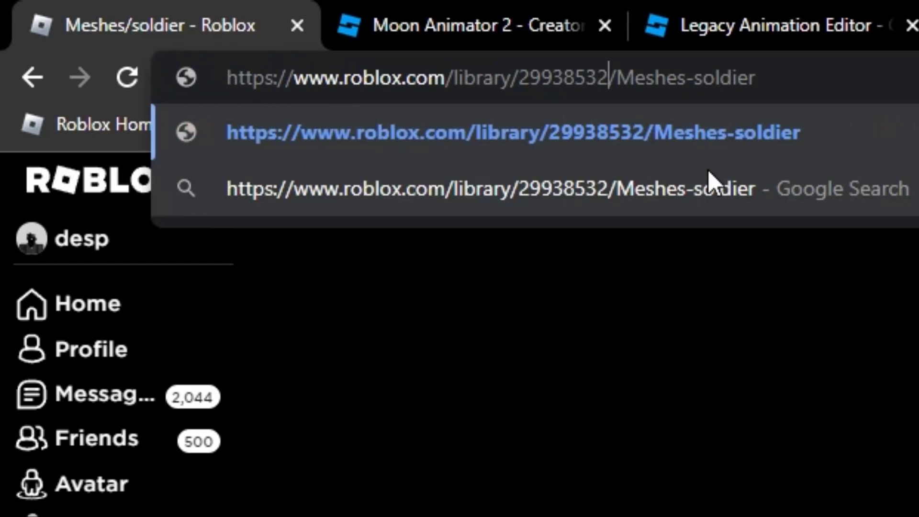
key("Return")
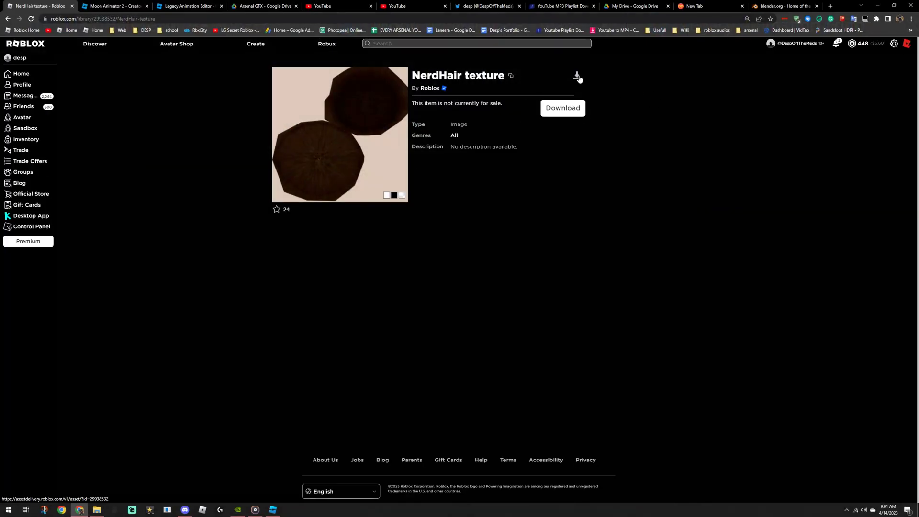
left_click(578, 77)
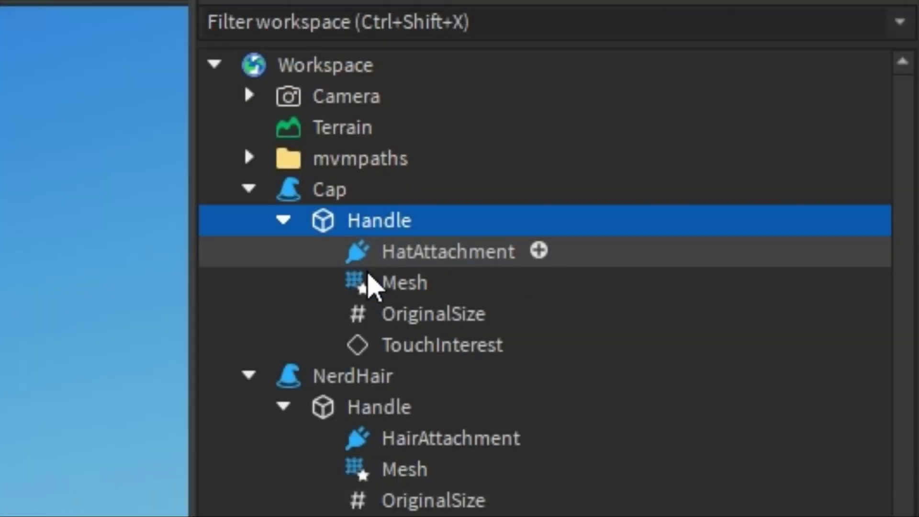
left_click(371, 285)
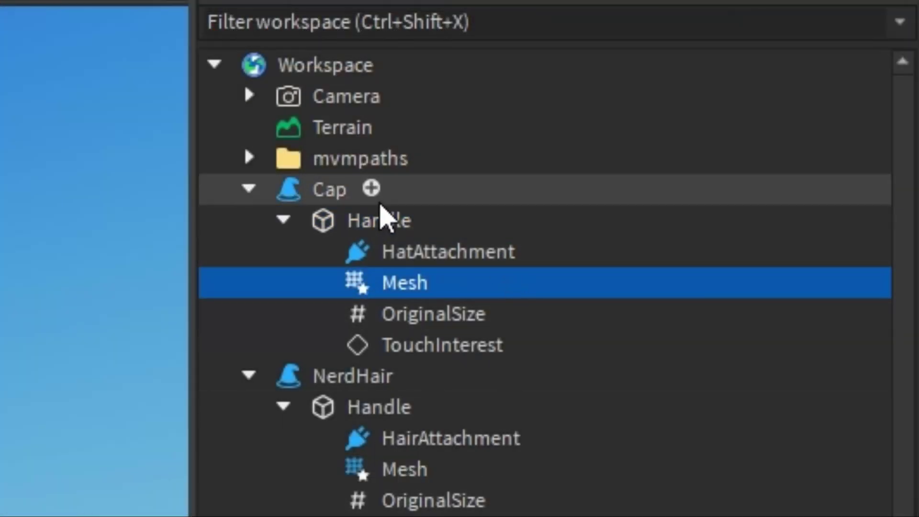
Export the Cap accessory as a model into Desktop/Blender/Models
right_click(330, 197)
left_click(829, 309)
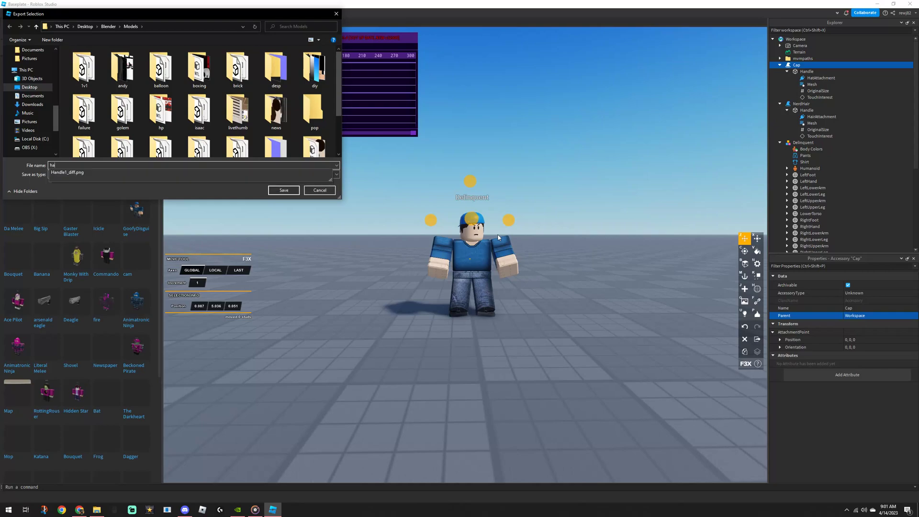
key("Escape")
Deselect the Cap and search the Start menu for Blender
left_click(616, 324)
scroll(616, 324, "up", 3)
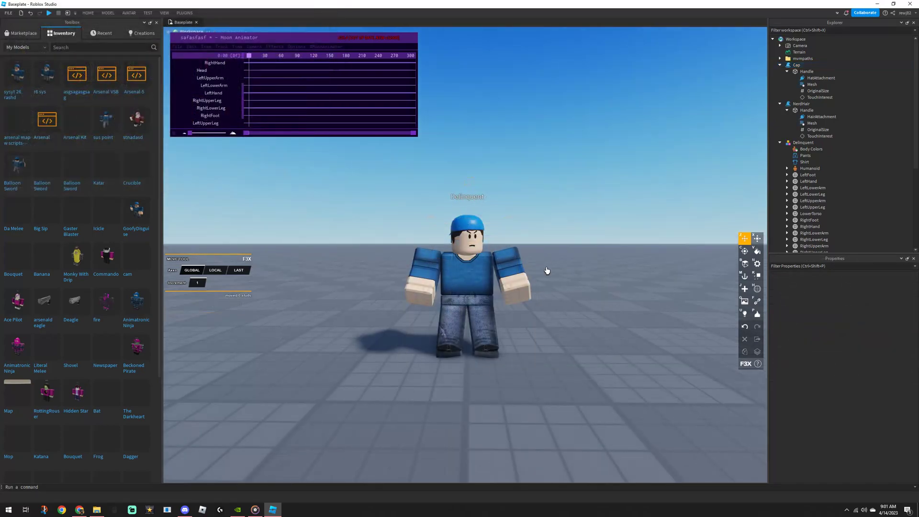
scroll(623, 335, "down", 2)
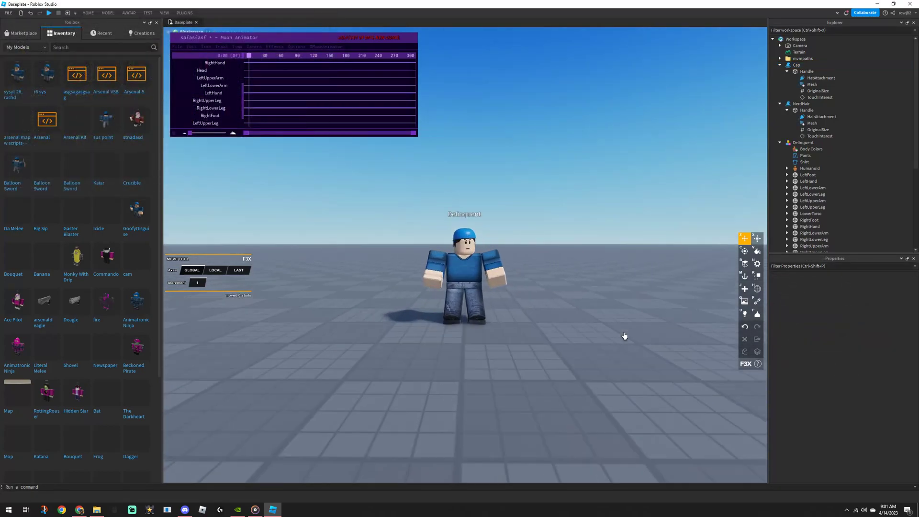
scroll(544, 344, "up", 2)
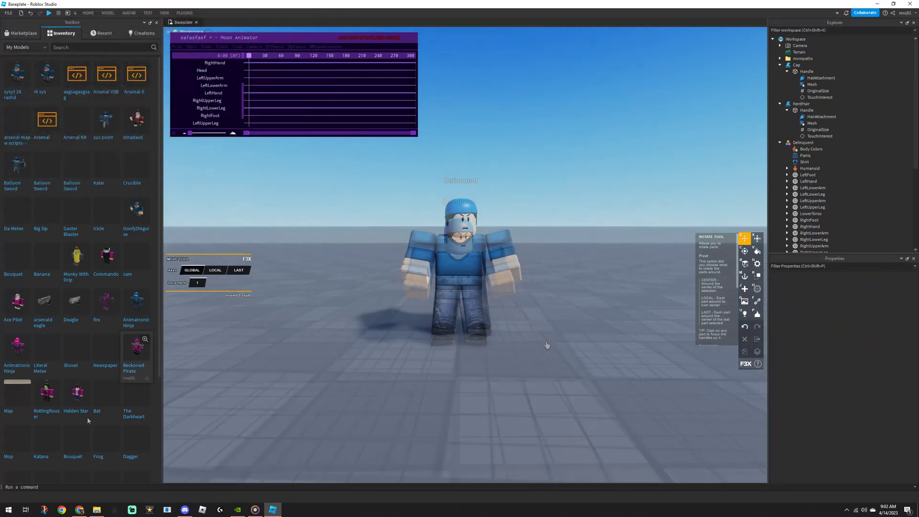
key("super")
type("b")
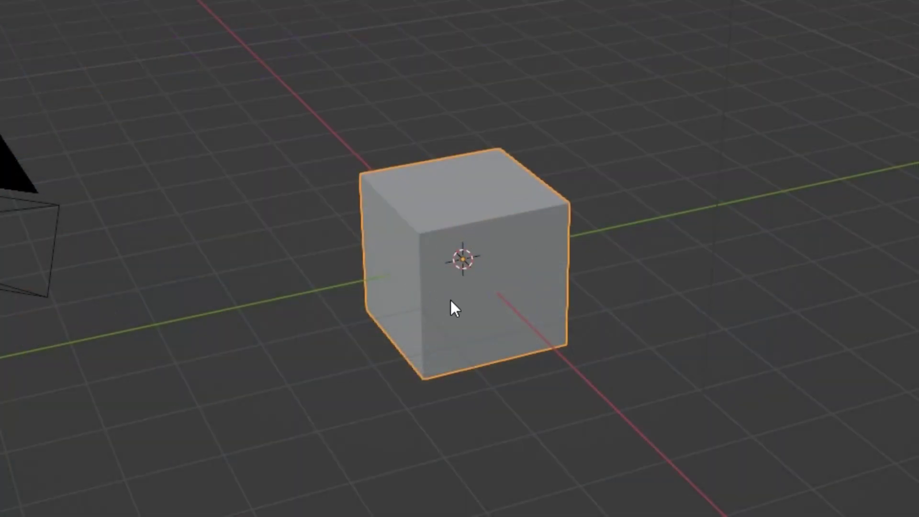
Delete the default cube and open lightroom.blend without saving the startup scene
key("Delete")
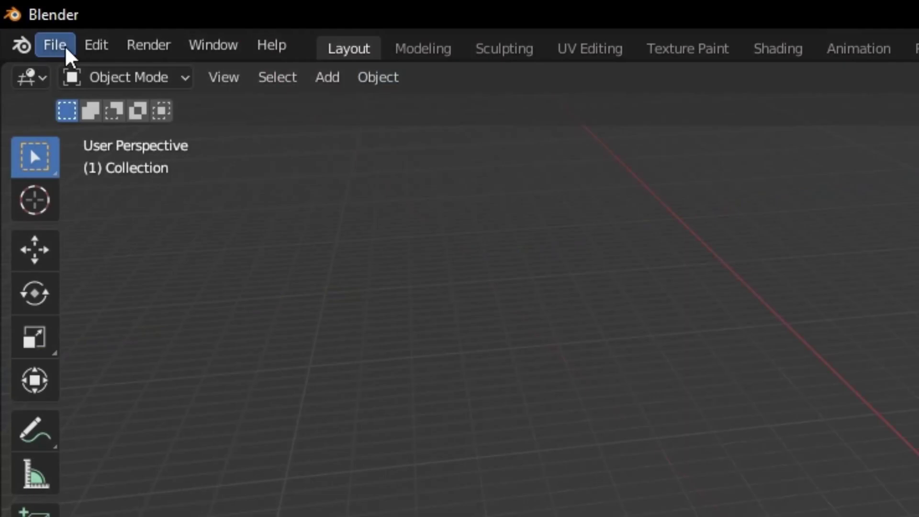
left_click(55, 45)
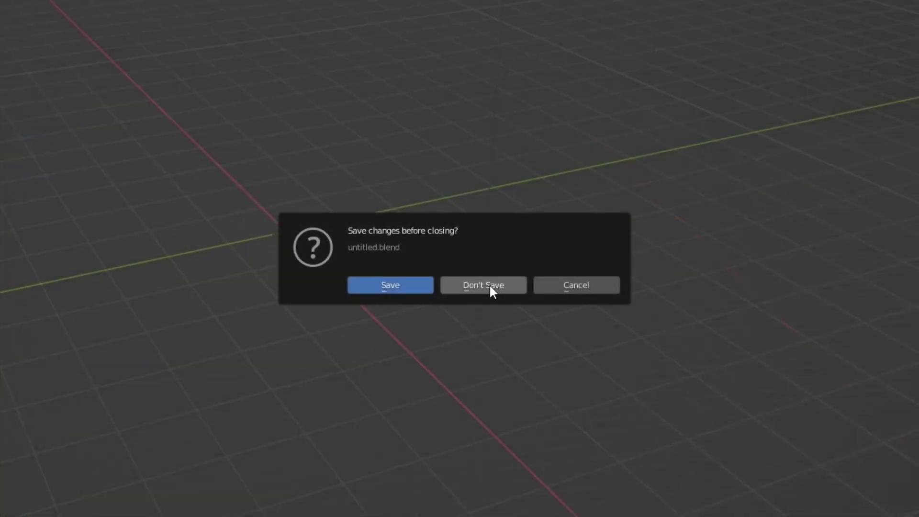
left_click(490, 286)
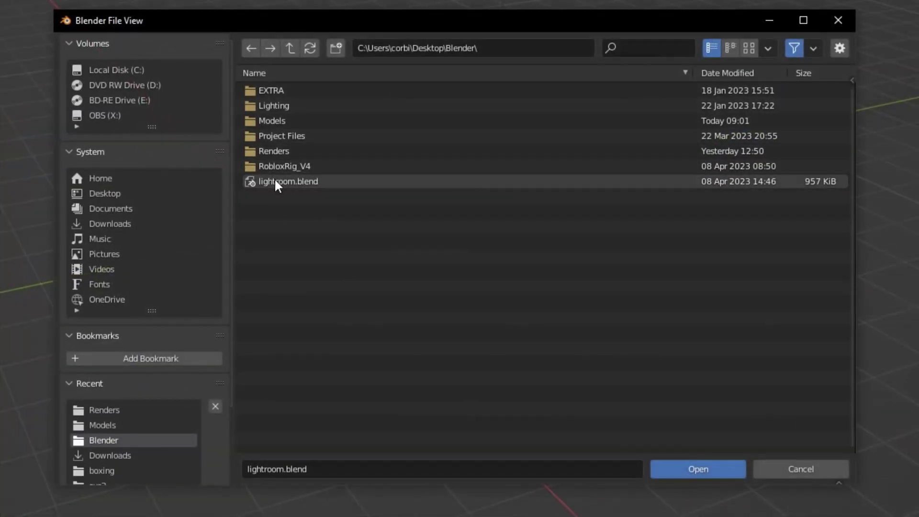
left_click(276, 181)
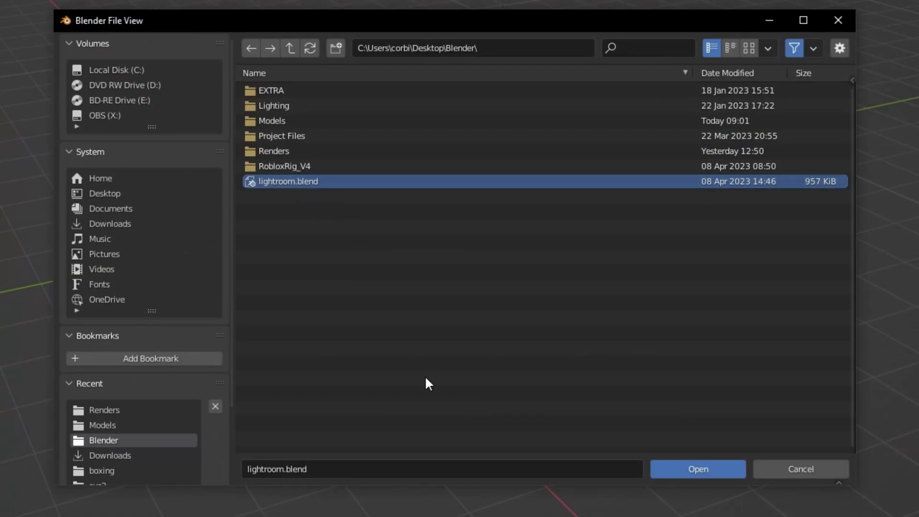
left_click(704, 465)
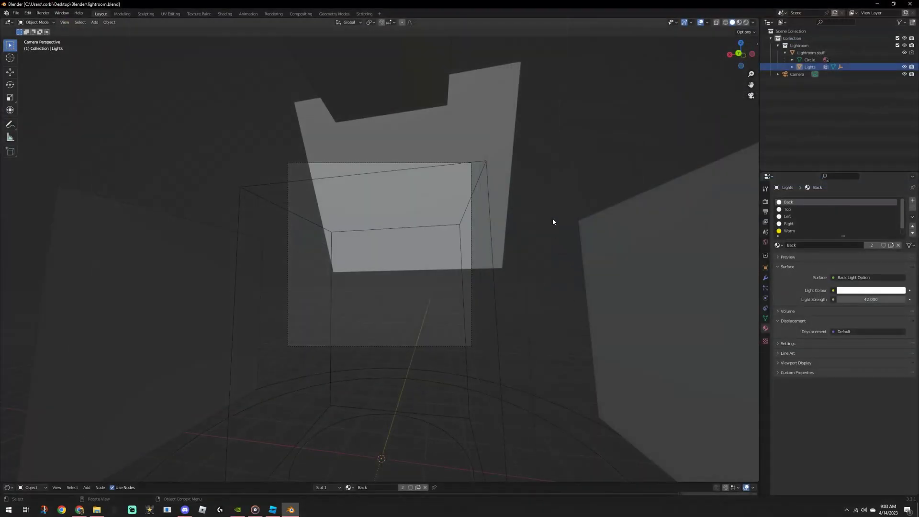
Leave camera view for a free perspective and orbit around the lighting setup
left_click(65, 22)
mouse_move(90, 84)
left_click(210, 104)
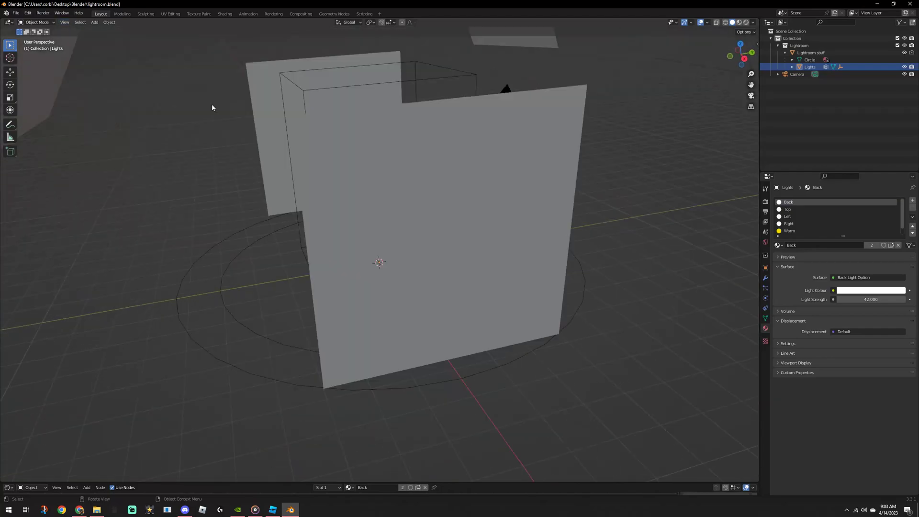
middle_click_drag(212, 107, 201, 85)
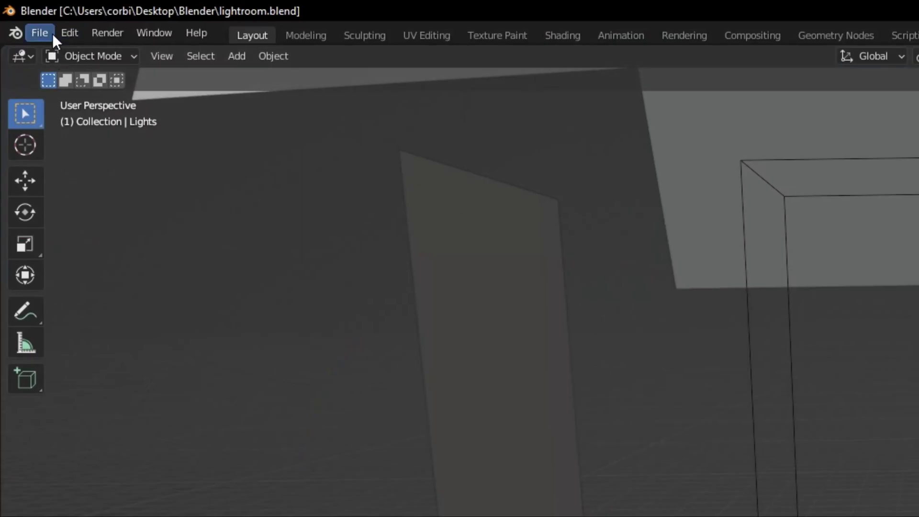
left_click(47, 33)
Import del.obj from the Models folder and switch to Material Preview shading
mouse_move(116, 277)
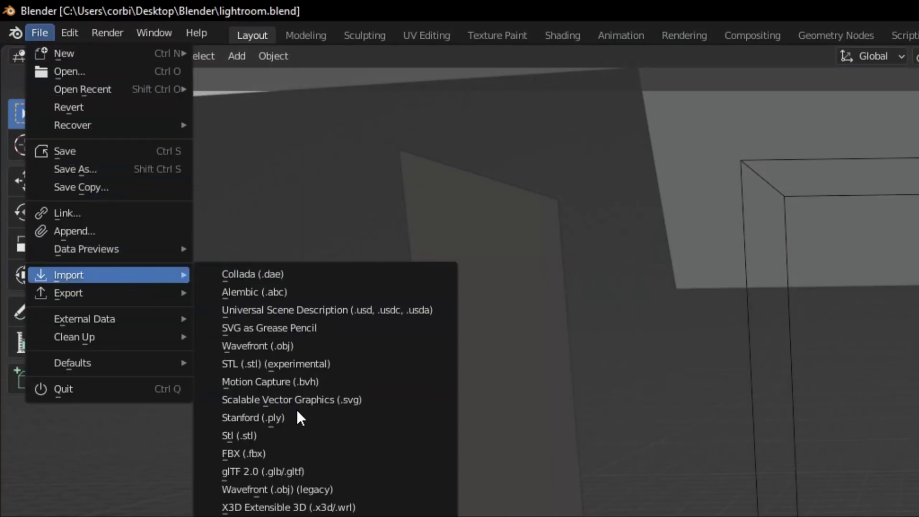
left_click(355, 345)
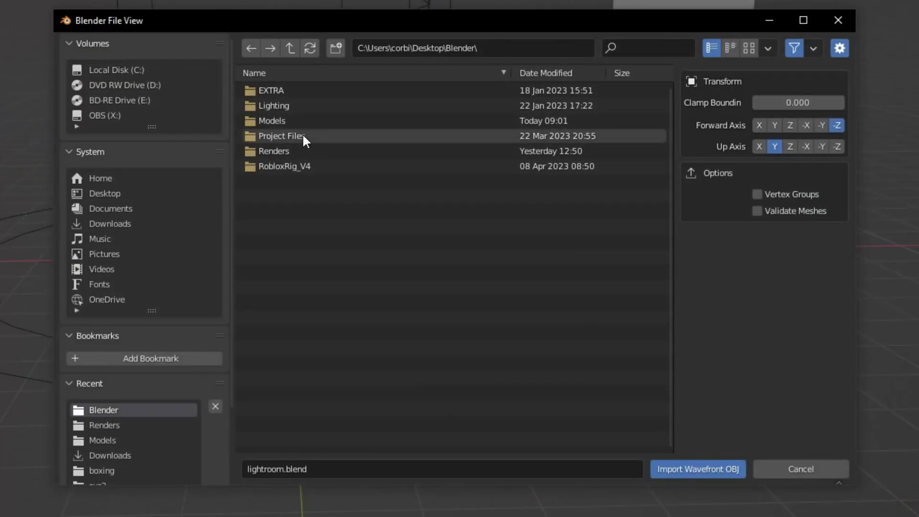
double_click(284, 120)
scroll(358, 227, "down", 3)
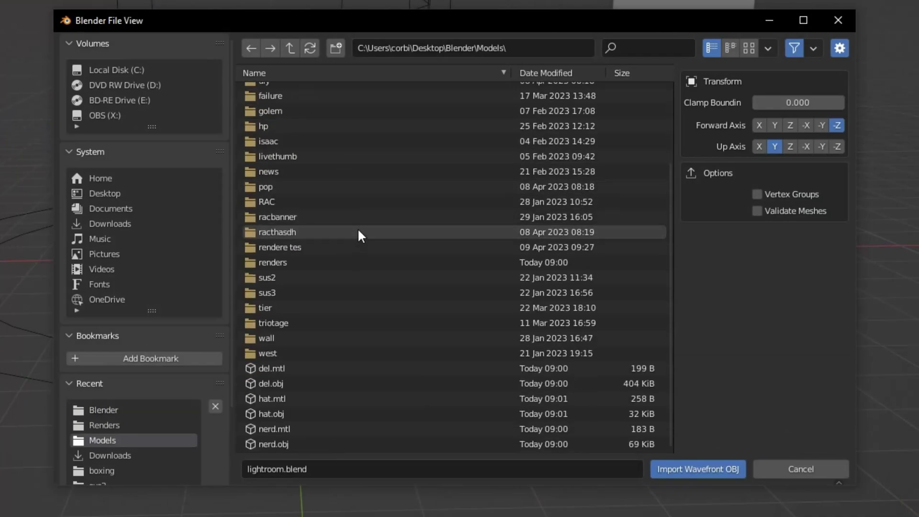
left_click(315, 383)
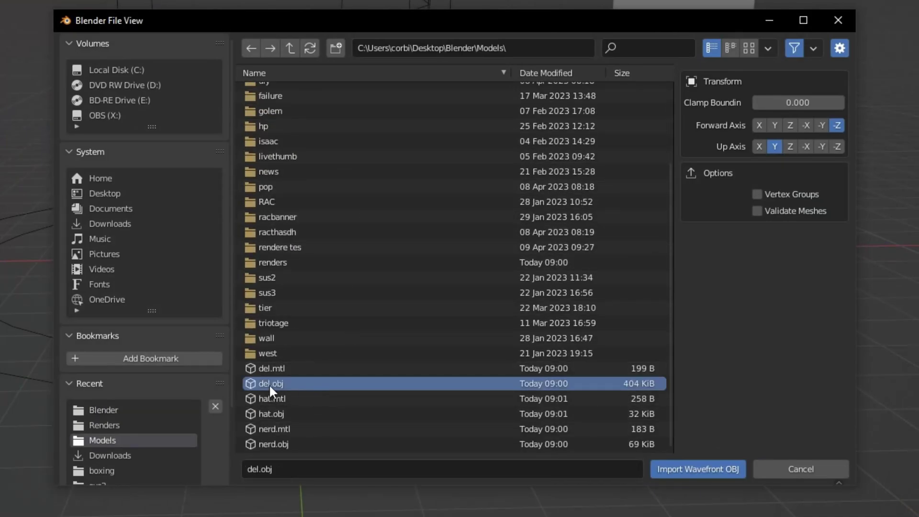
left_click(695, 469)
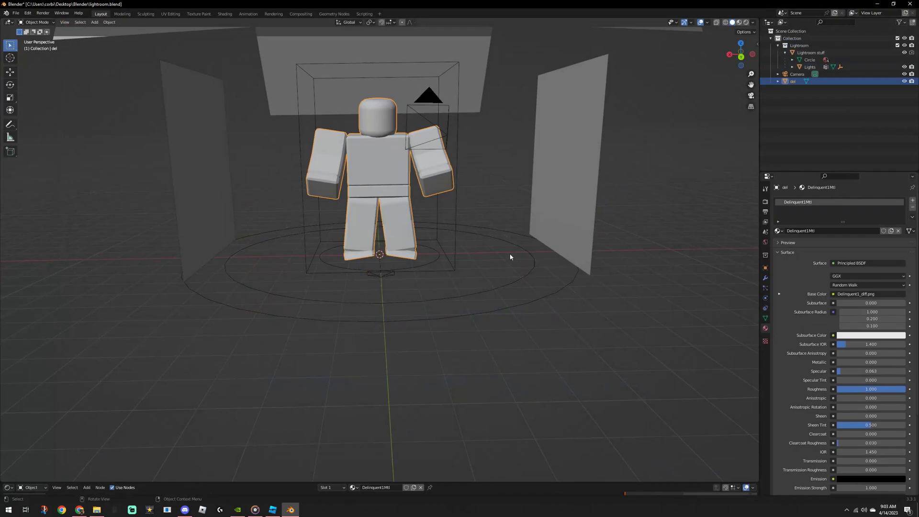
left_click(739, 22)
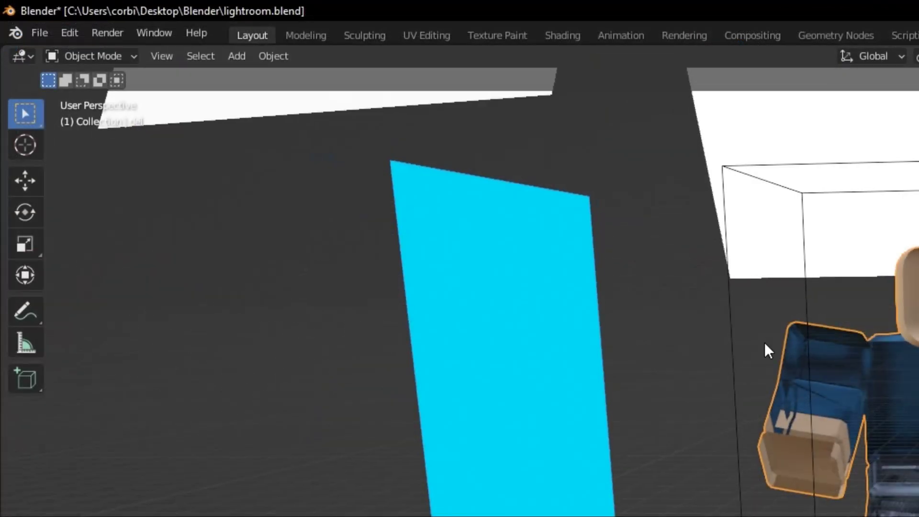
Import hat.obj so the cap sits on the character's head
left_click(15, 14)
mouse_move(128, 275)
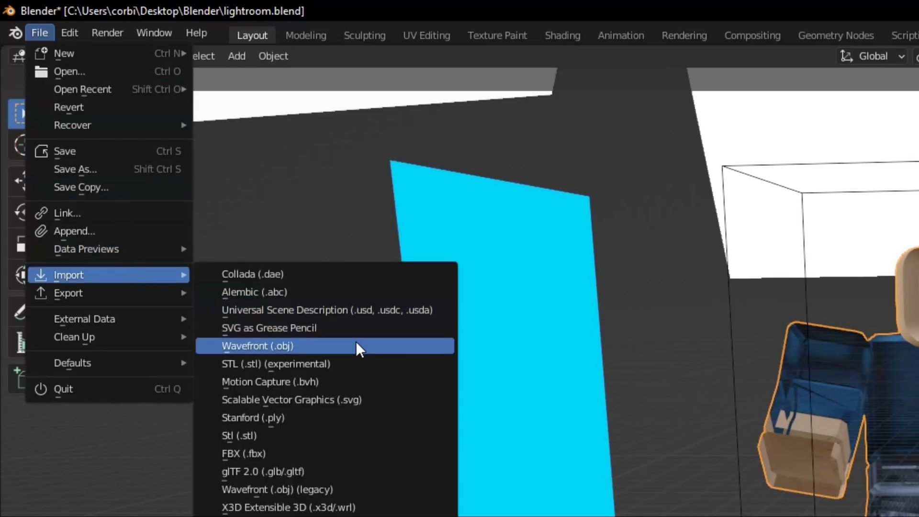
left_click(359, 349)
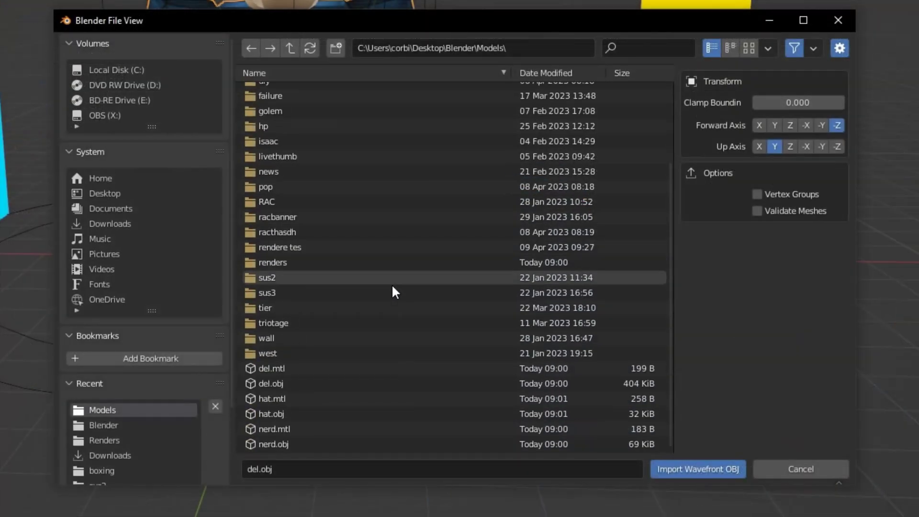
left_click(447, 414)
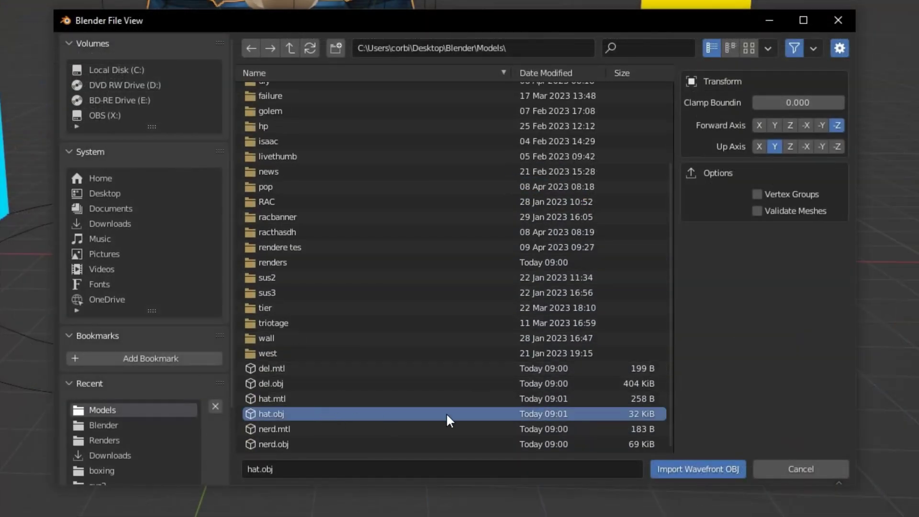
left_click(722, 465)
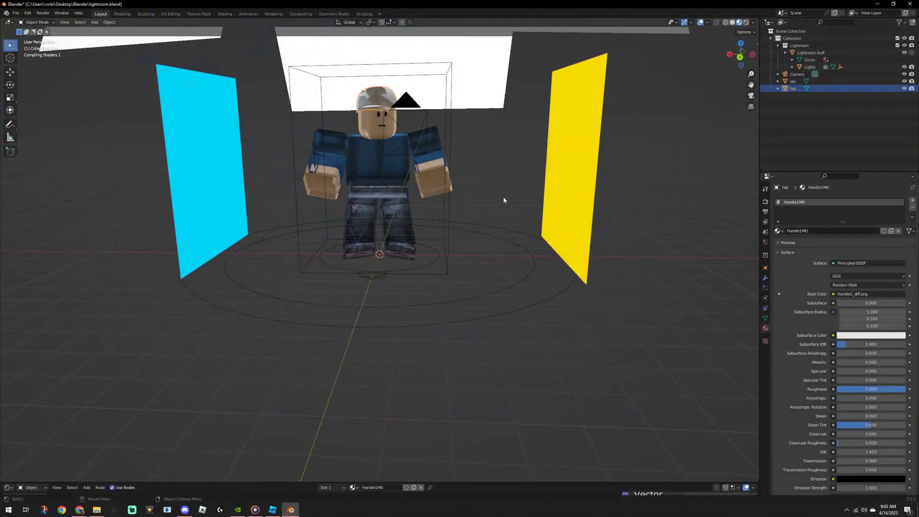
mouse_move(511, 194)
middle_mouse_down()
mouse_move(527, 194)
mouse_move(508, 207)
mouse_move(506, 194)
mouse_move(634, 208)
mouse_move(508, 200)
middle_mouse_up()
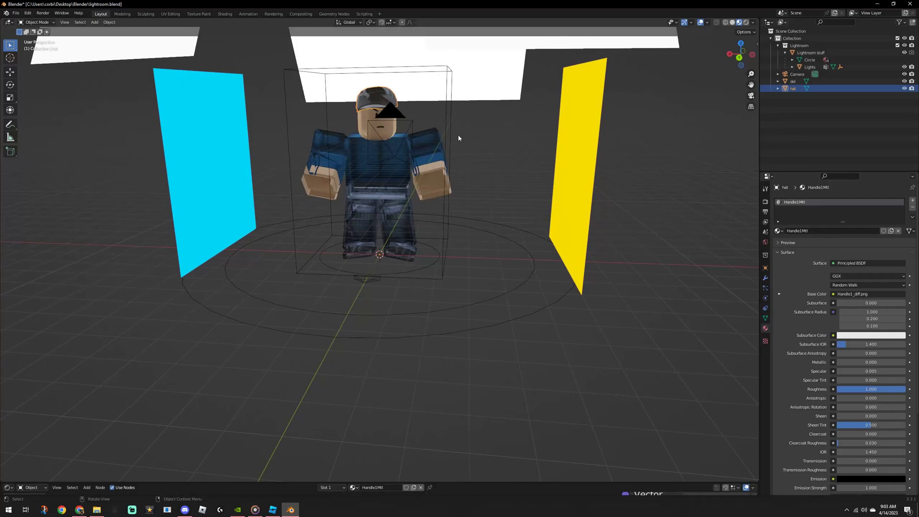
Remove the hat's Handle1Mtl material slot and create a new default Principled BSDF material
middle_click_drag(459, 138, 350, 106)
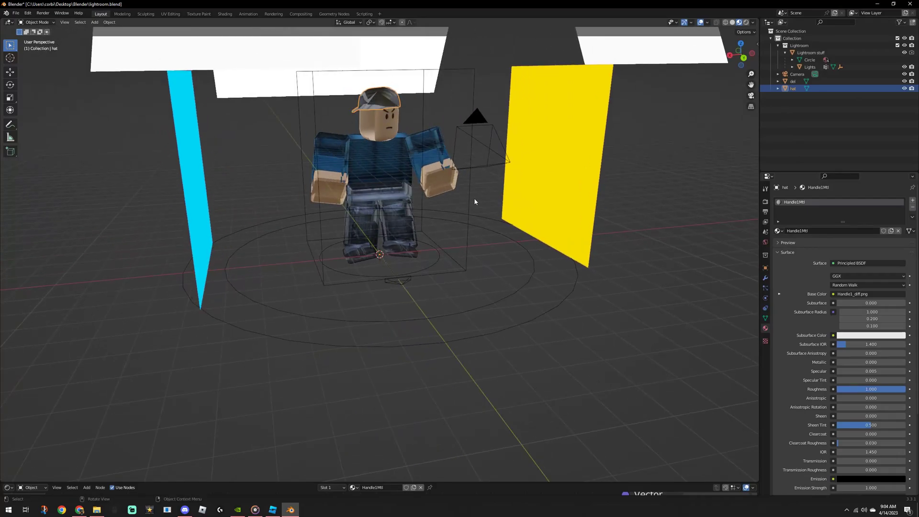
scroll(818, 281, "down", 1)
scroll(819, 280, "up", 1)
left_click(778, 242)
left_click(810, 243)
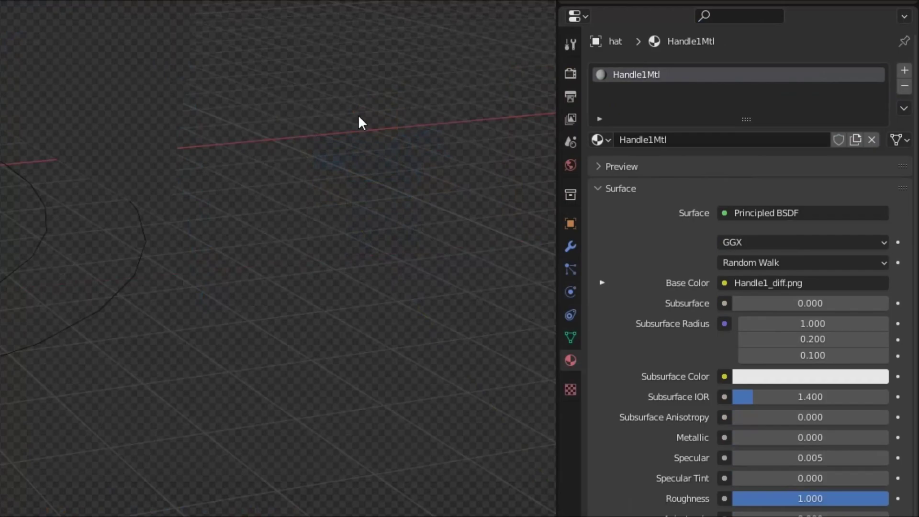
scroll(684, 275, "down", 2)
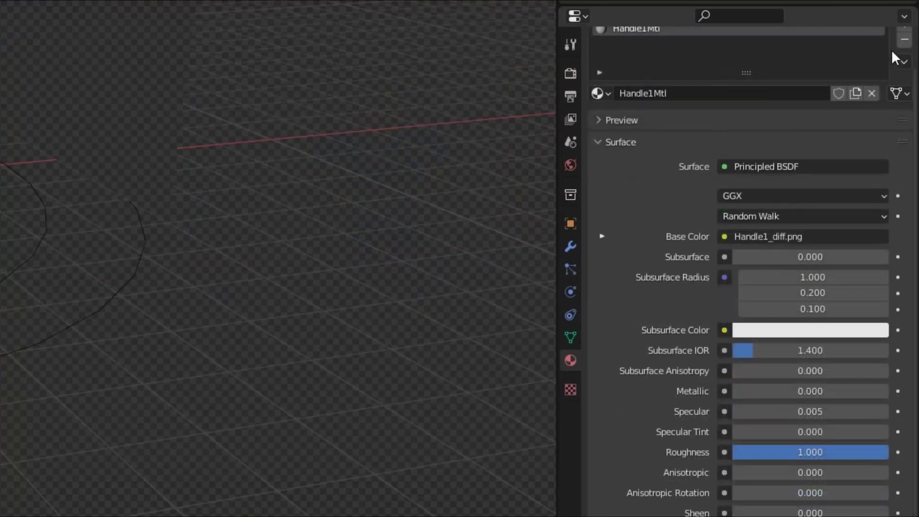
left_click(903, 39)
left_click(735, 137)
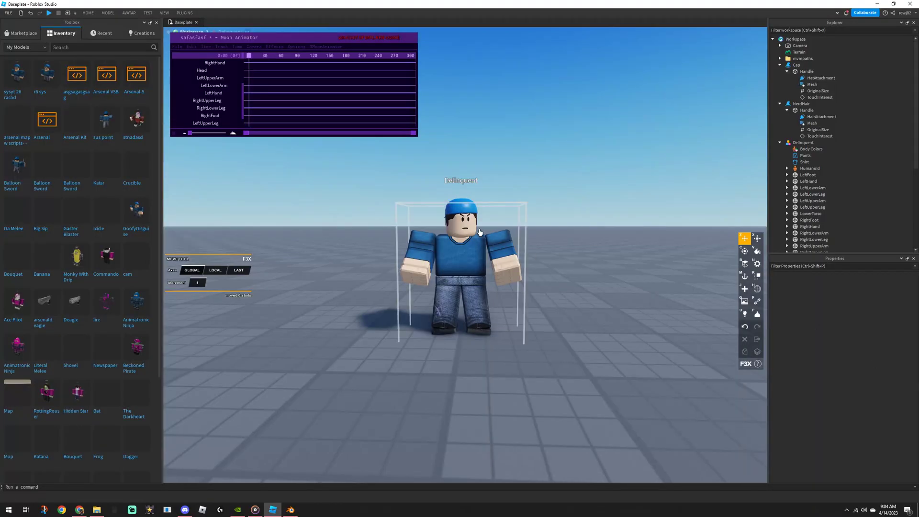
Check the Cap Handle colour in Roblox Studio (13, 105, 172 Bright blue), then return to Blender
left_click(796, 65)
left_click(805, 72)
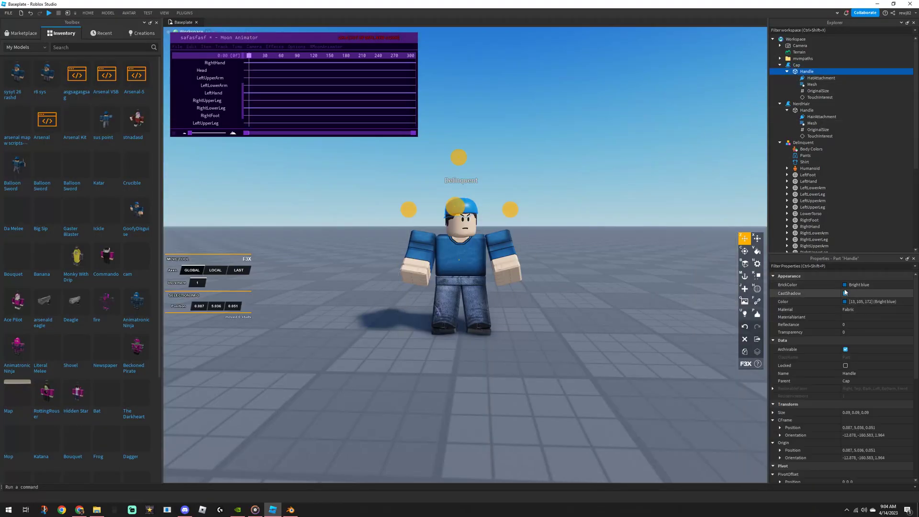
left_click(845, 302)
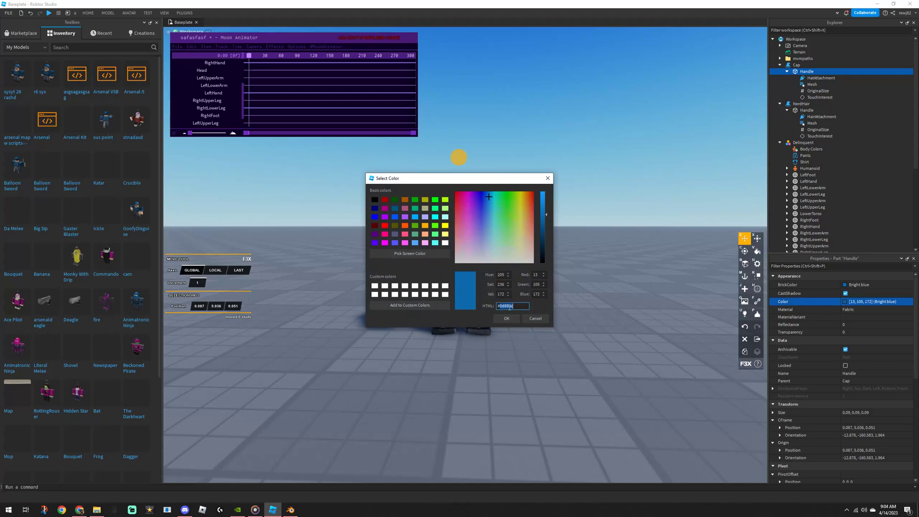
left_click(504, 319)
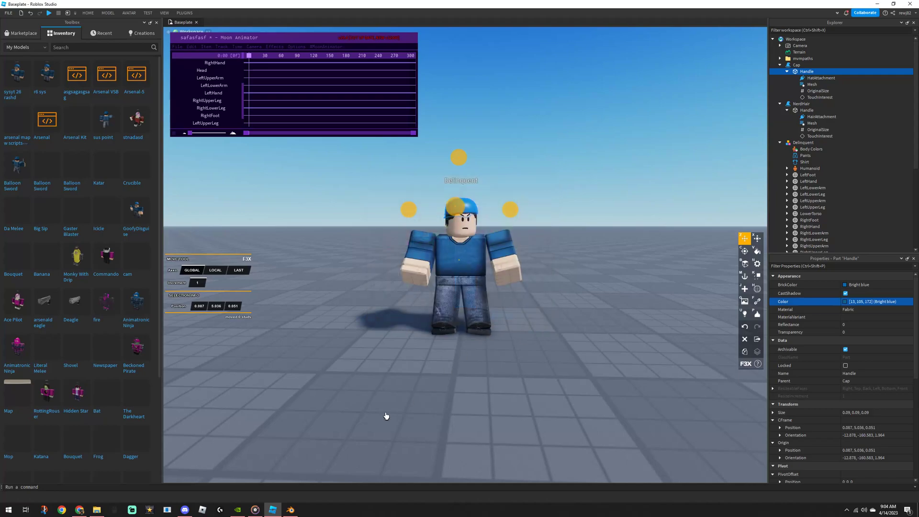
left_click(293, 510)
left_click(854, 295)
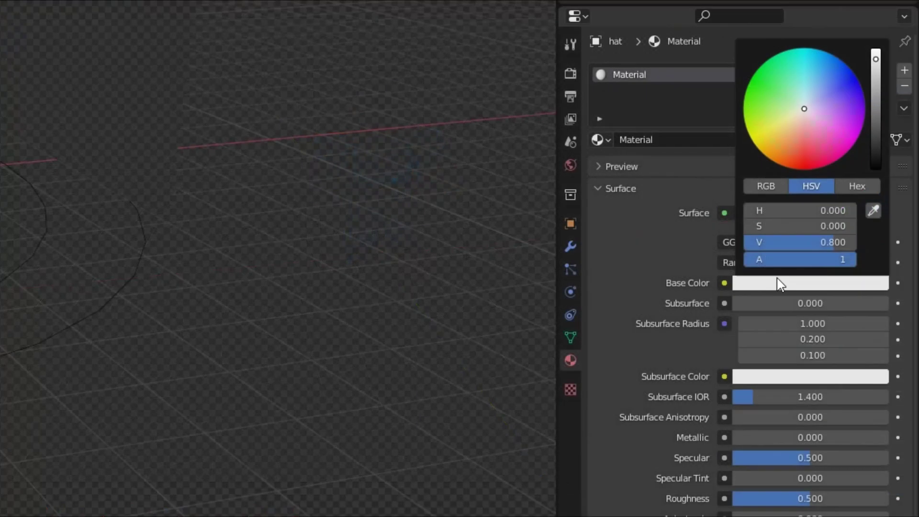
Give the hat material base colour hex 0d69ac and roughness 1
left_click(861, 191)
left_click(816, 207)
type("0d8bac")
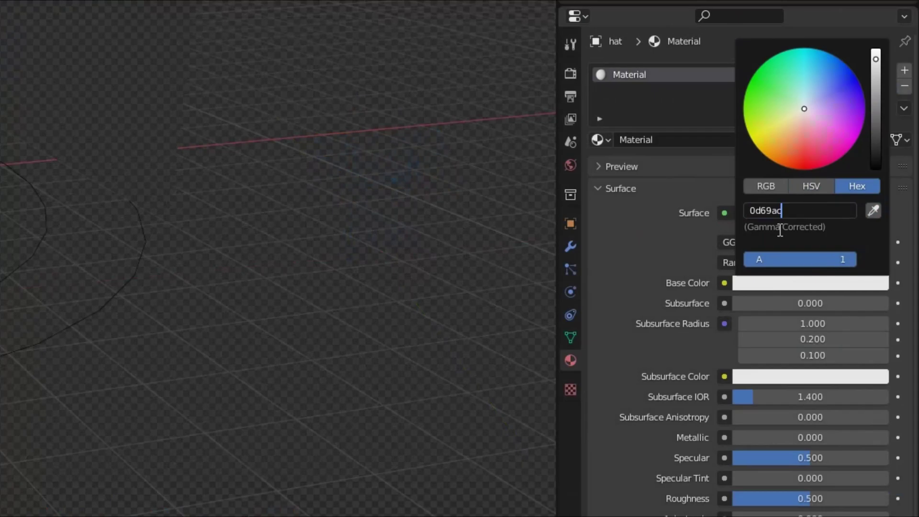
key("Return")
scroll(624, 377, "down", 3)
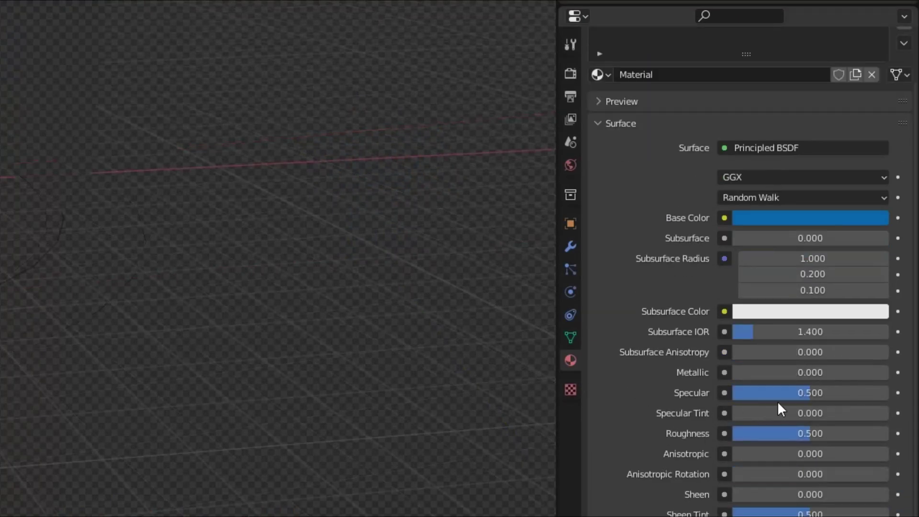
left_click(790, 433)
type("1")
key("Return")
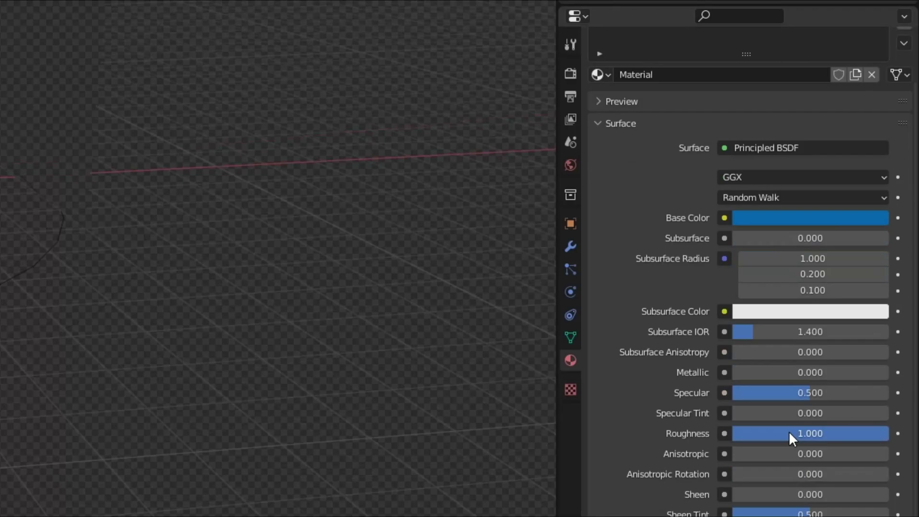
left_click(110, 138)
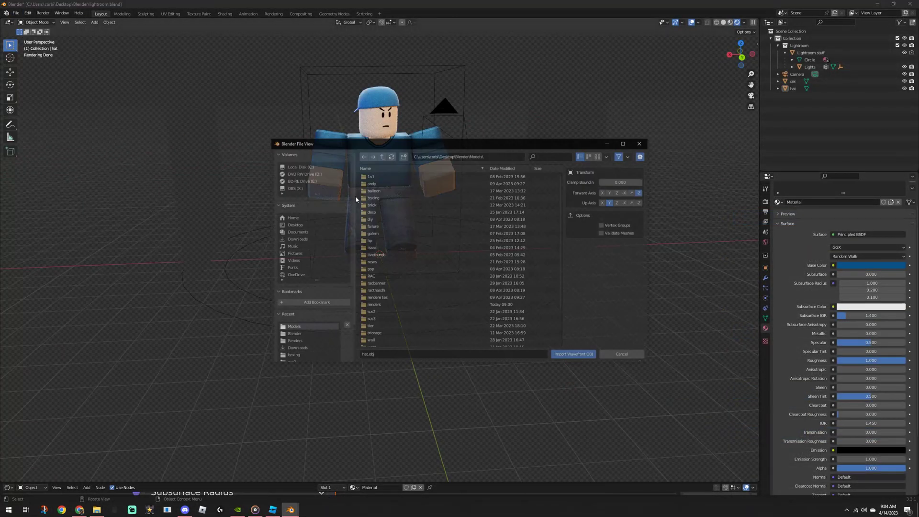
Import the nerd.obj hair model into the scene
scroll(467, 309, "down", 3)
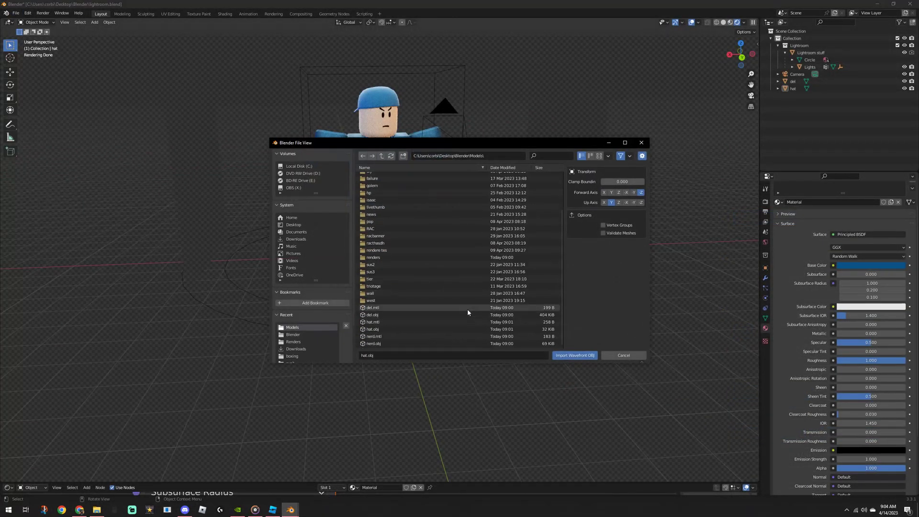
left_click(416, 344)
left_click(555, 355)
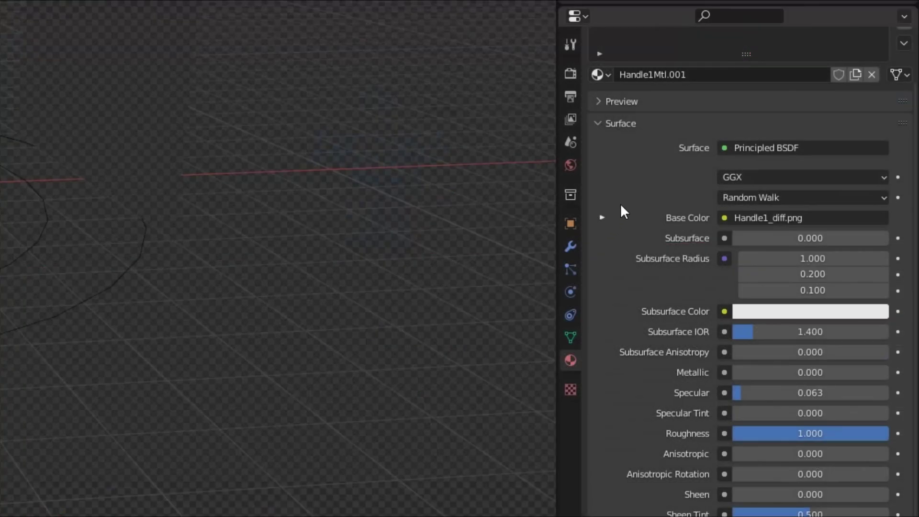
Swap the nerd material's base colour texture for 29938532.png
left_click(779, 265)
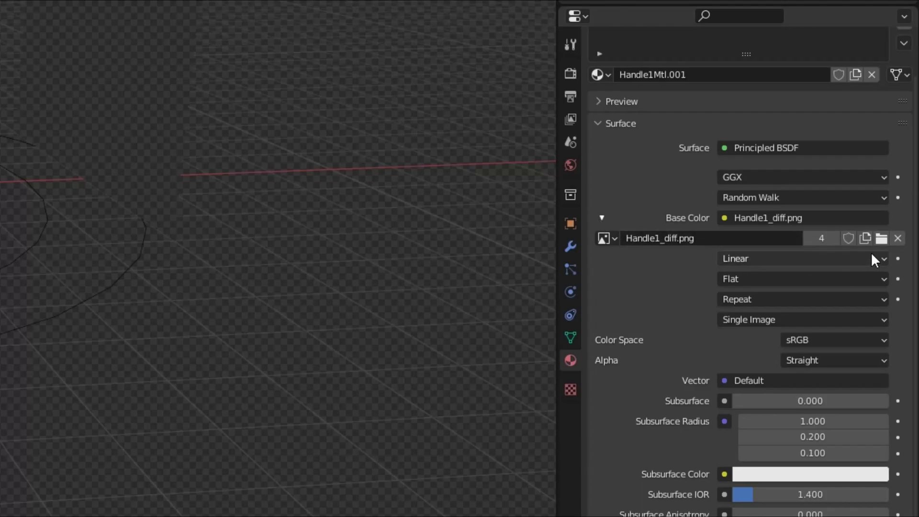
left_click(881, 238)
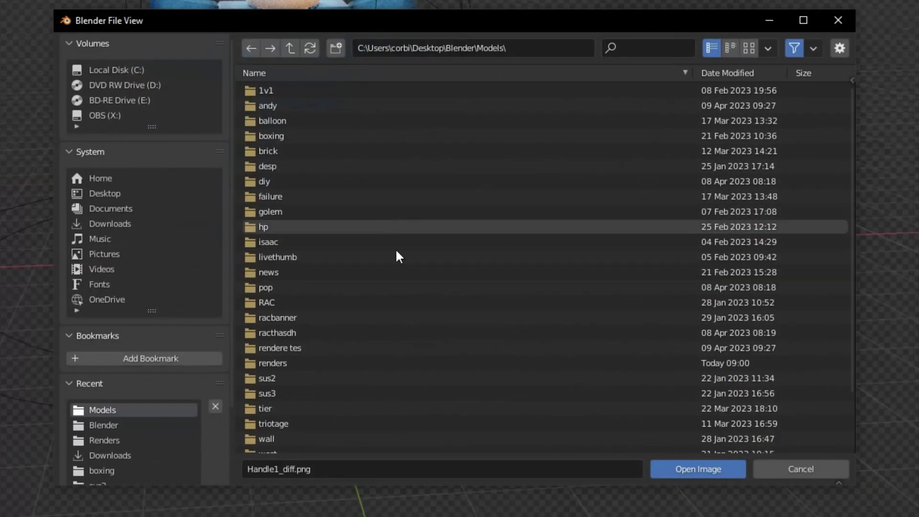
scroll(391, 312, "down", 3)
left_click(348, 399)
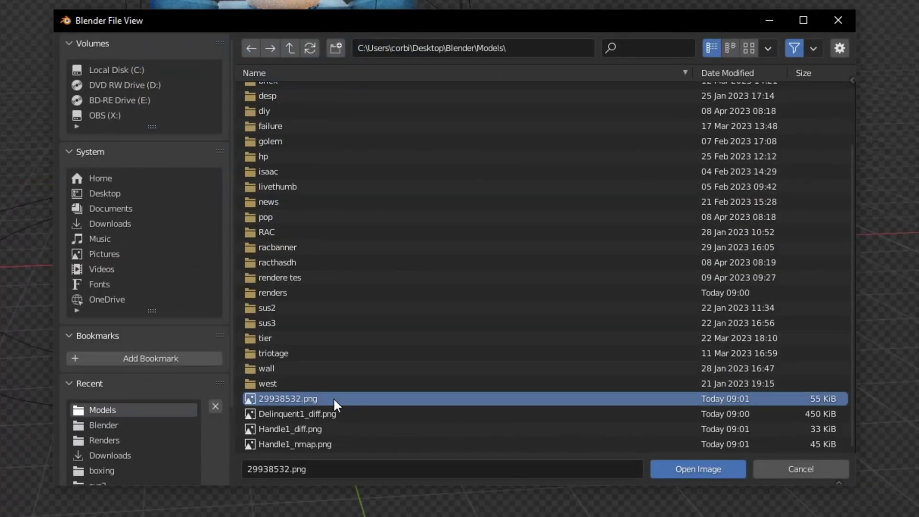
left_click(661, 466)
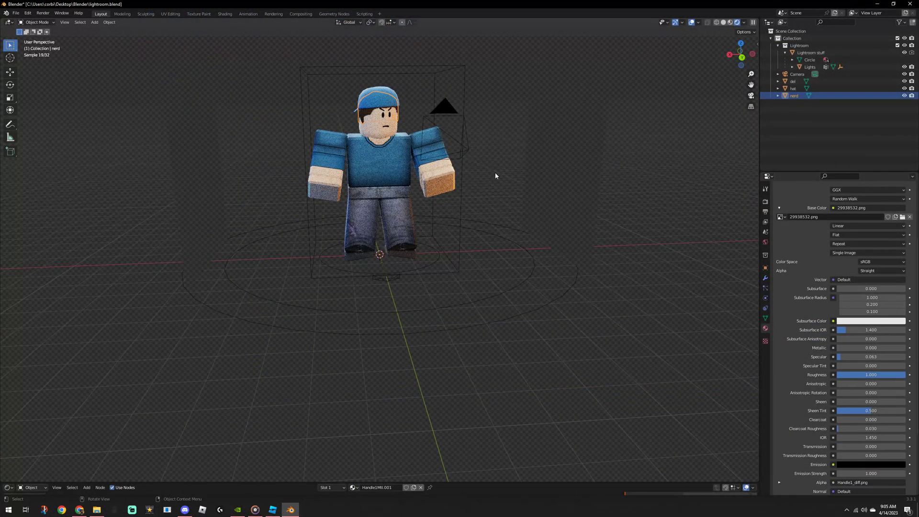
left_click(482, 160)
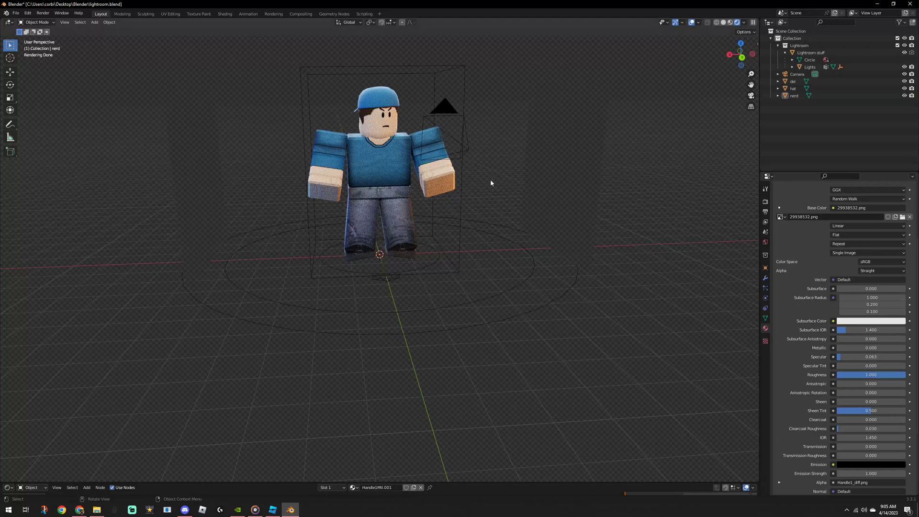
Set the Warm light material's colour to white (hex FFFFFF)
left_click(810, 67)
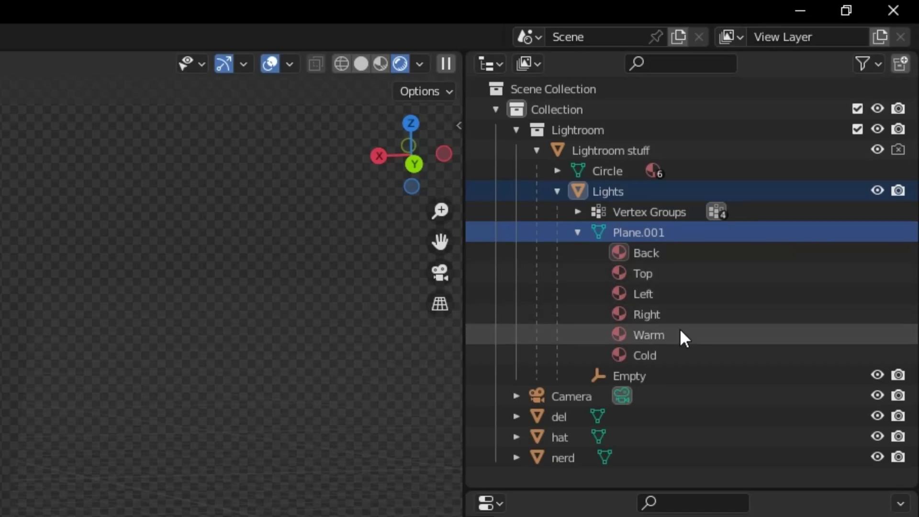
left_click(680, 330)
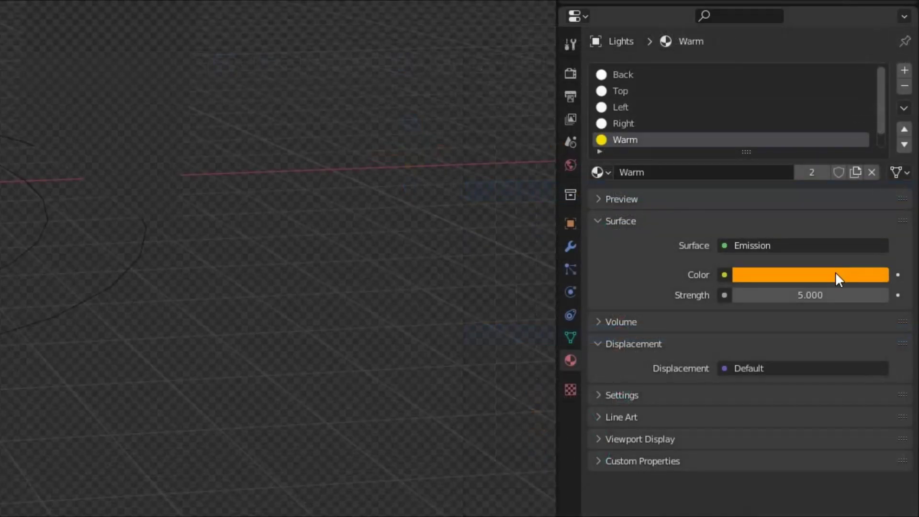
left_click(836, 275)
left_click(819, 201)
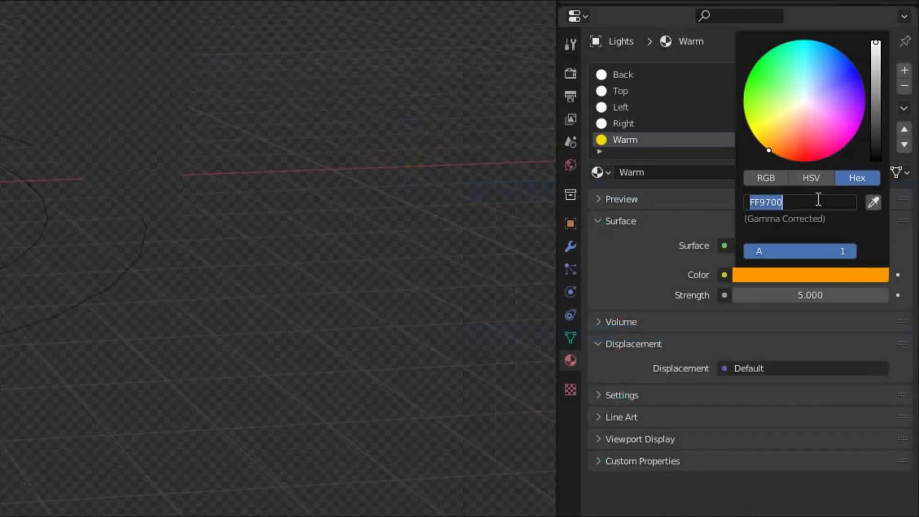
type("ffffff")
key("Return")
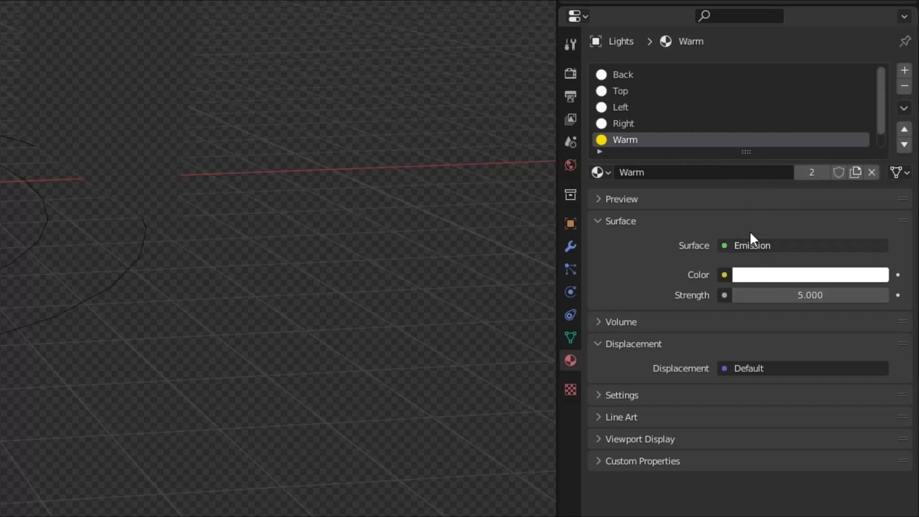
Lower the Back light material's strength to 20
left_click(625, 76)
left_click(622, 89)
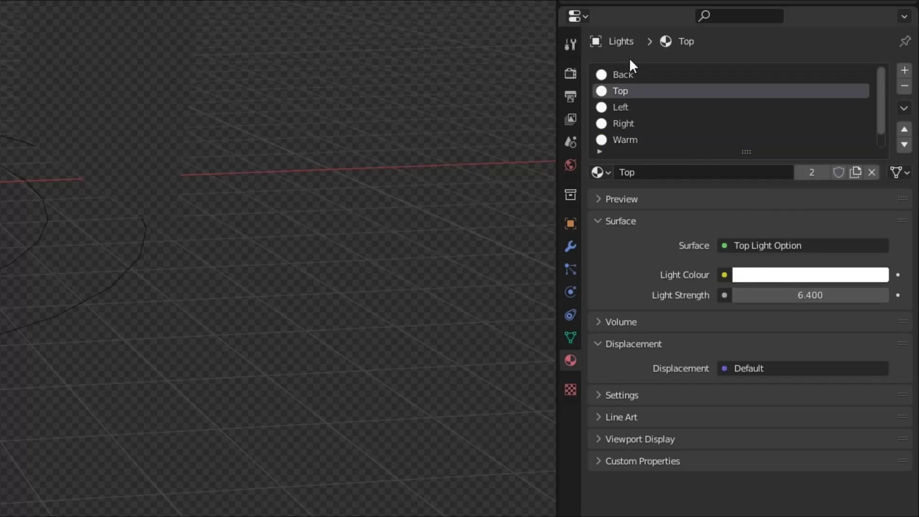
left_click(623, 73)
left_click(804, 296)
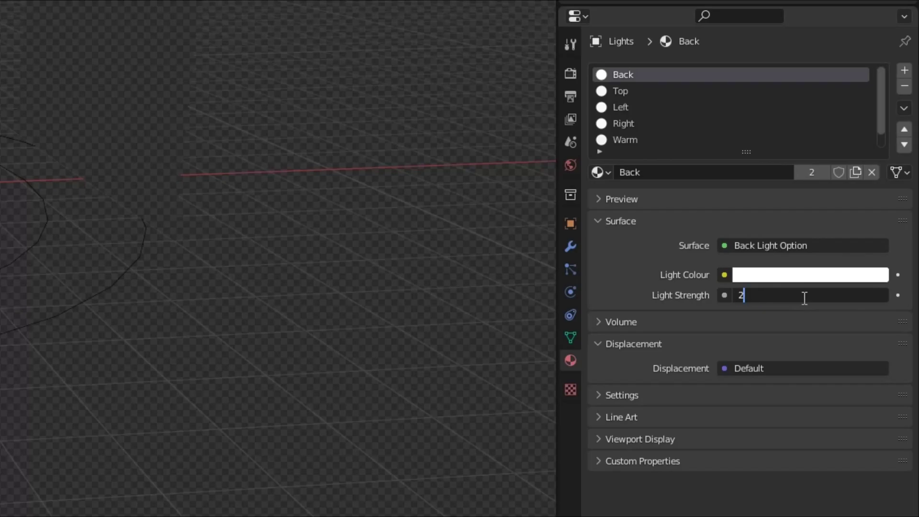
key("Return")
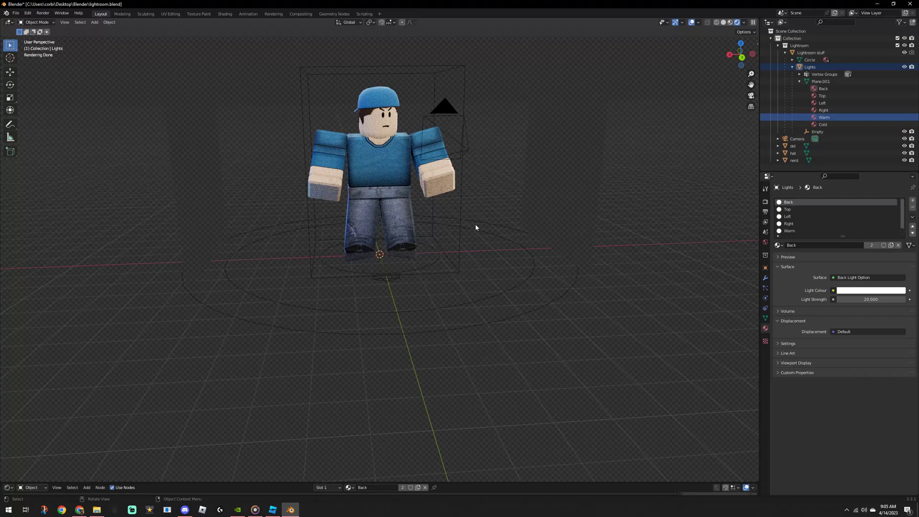
mouse_move(475, 227)
middle_mouse_down()
mouse_move(488, 249)
mouse_move(480, 234)
middle_mouse_up()
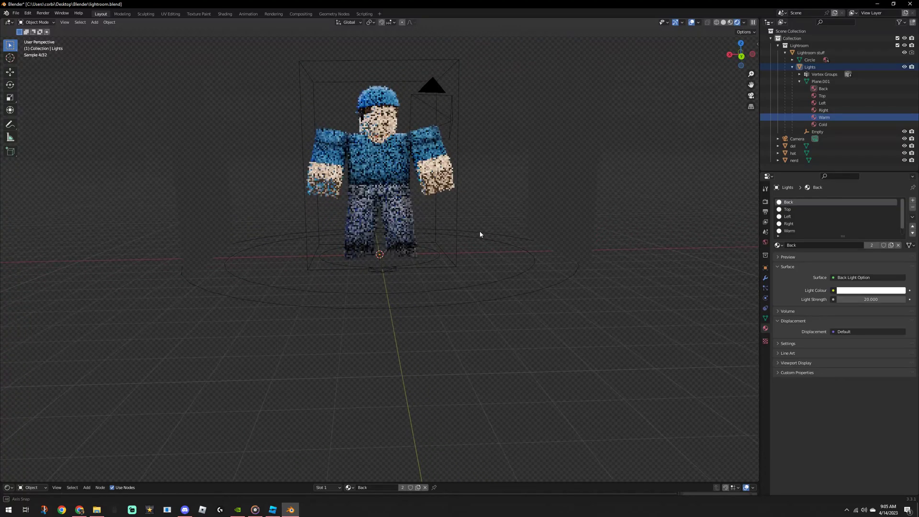
Enter camera view and walk-navigate the camera until the character is centred in frame
left_click(65, 22)
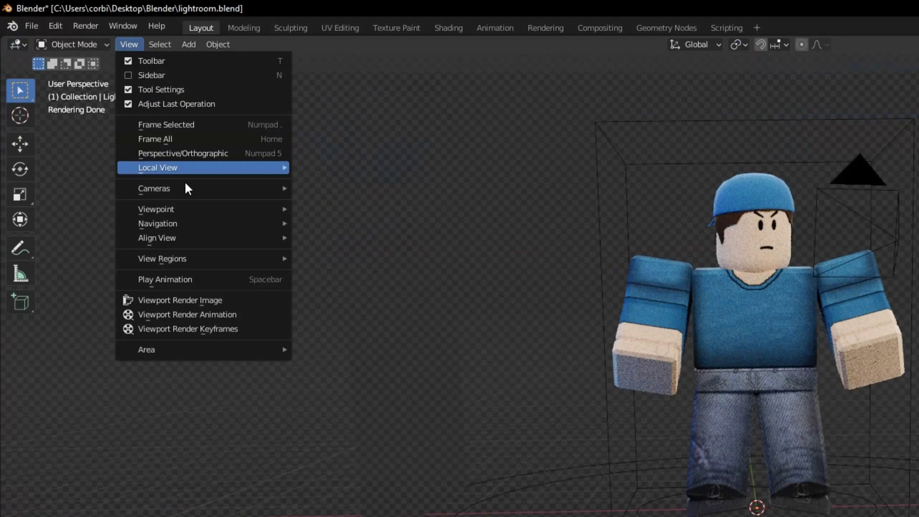
mouse_move(202, 186)
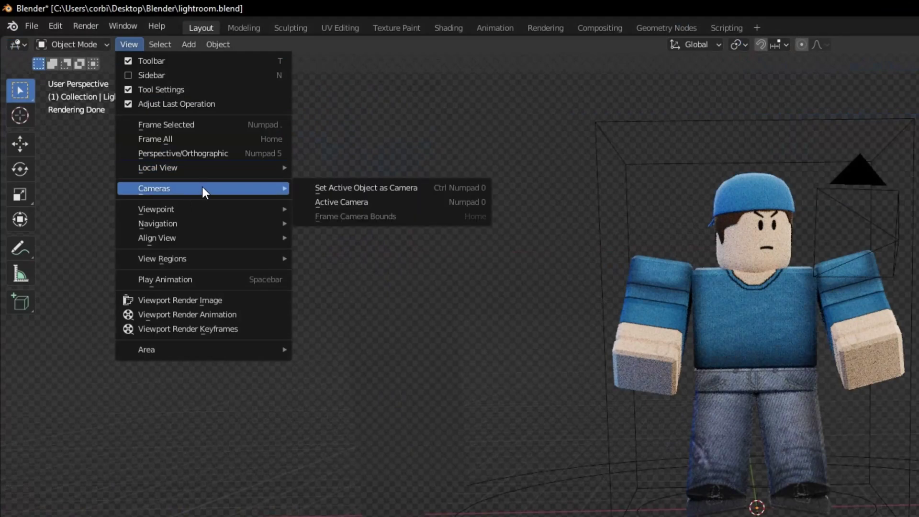
left_click(389, 201)
left_click(129, 44)
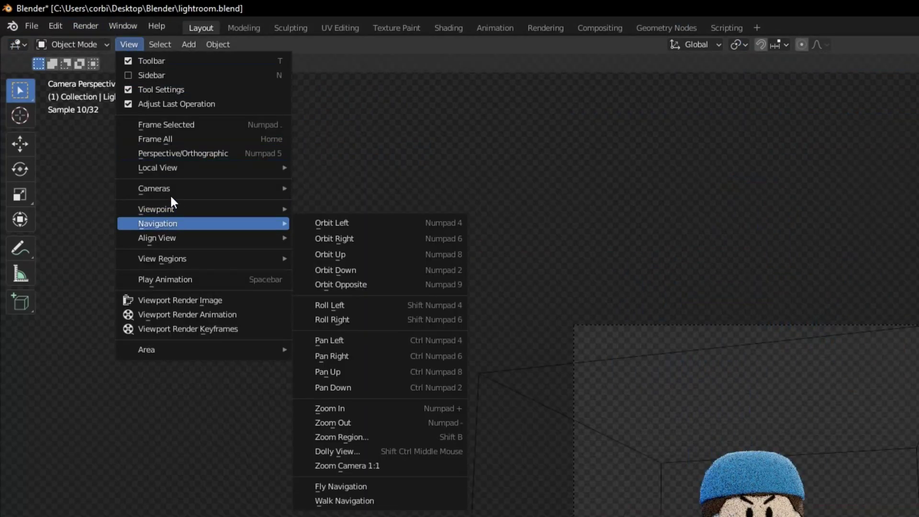
left_click(344, 500)
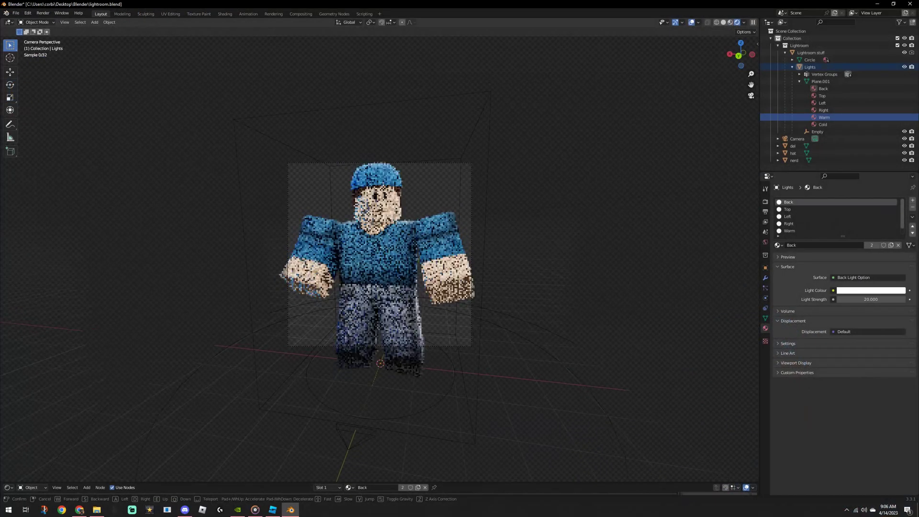
key("w")
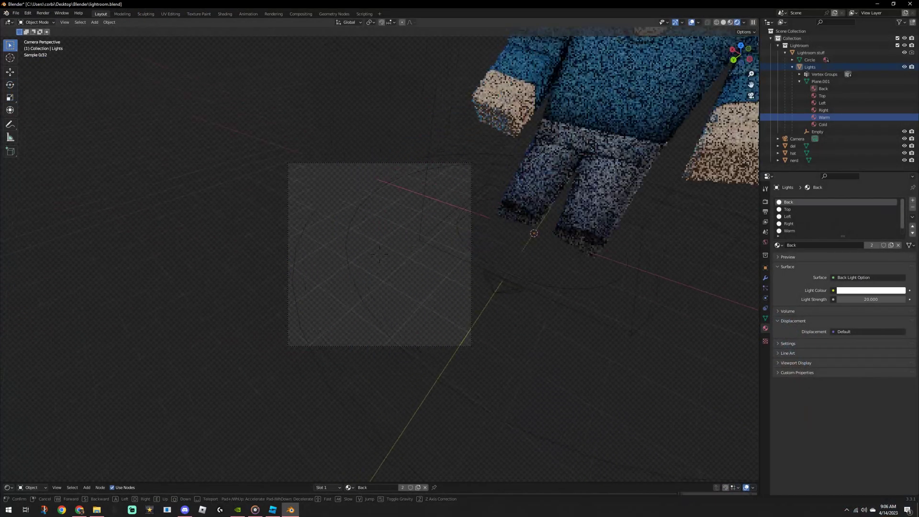
key("s")
key("w")
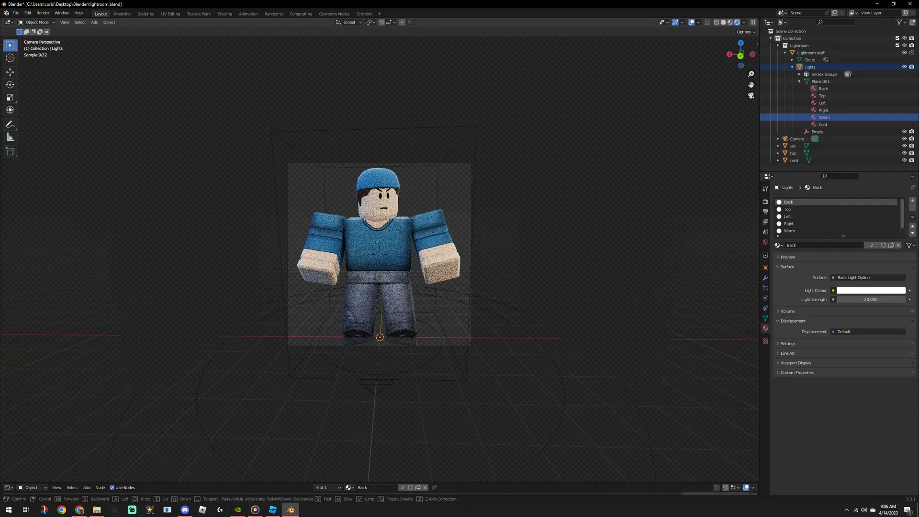
key("Return")
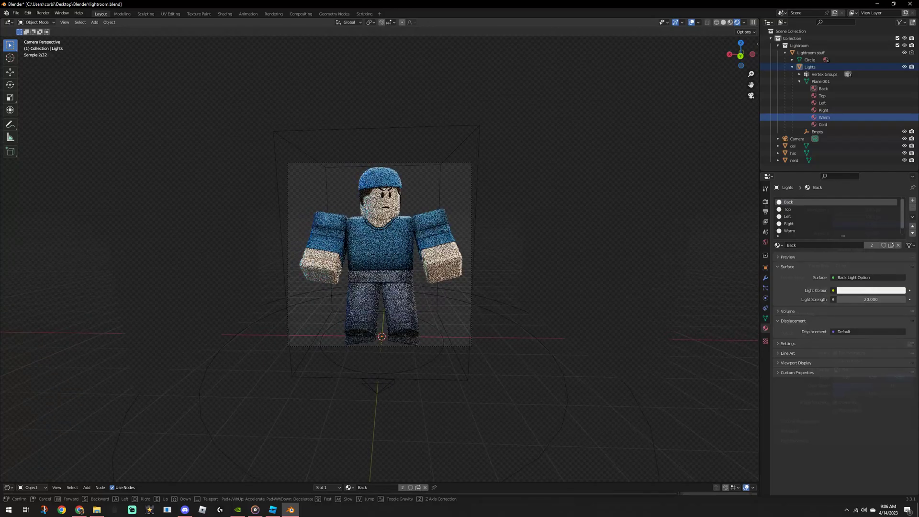
left_click(765, 203)
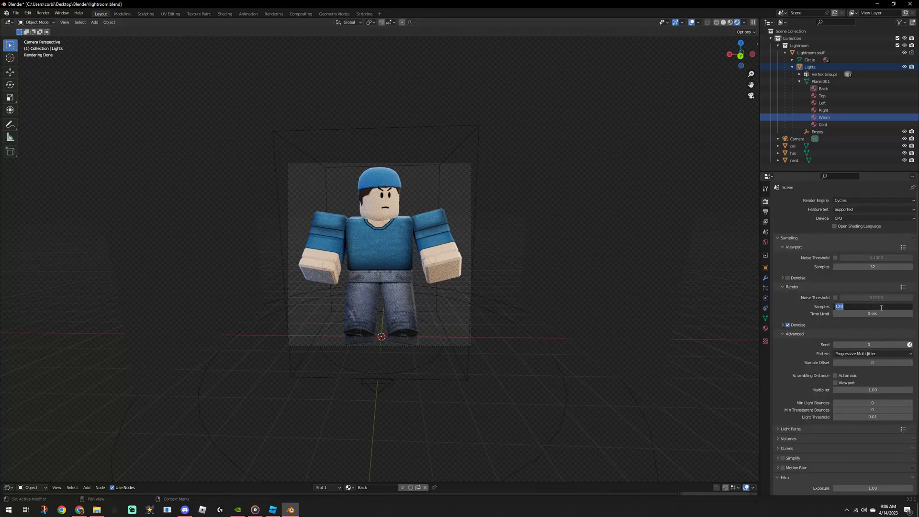
Set Cycles render samples to 512 and render the image from the camera
type("5")
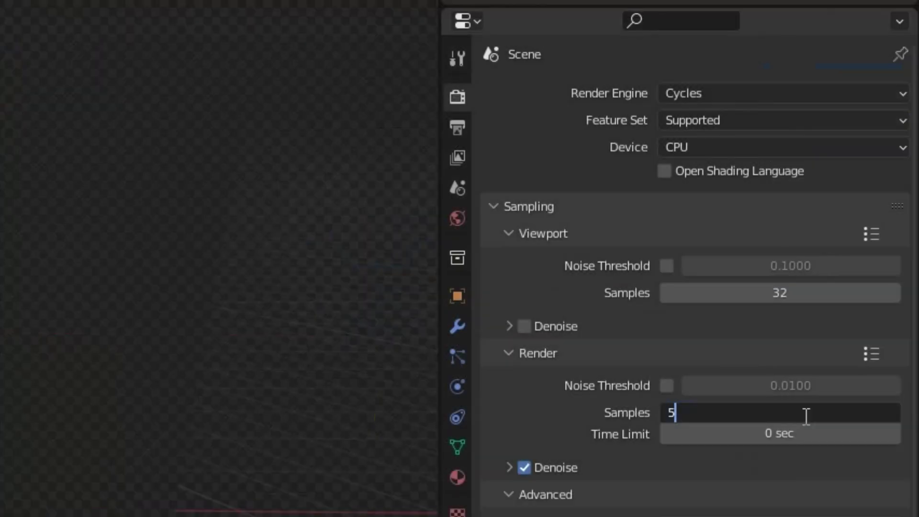
key("Return")
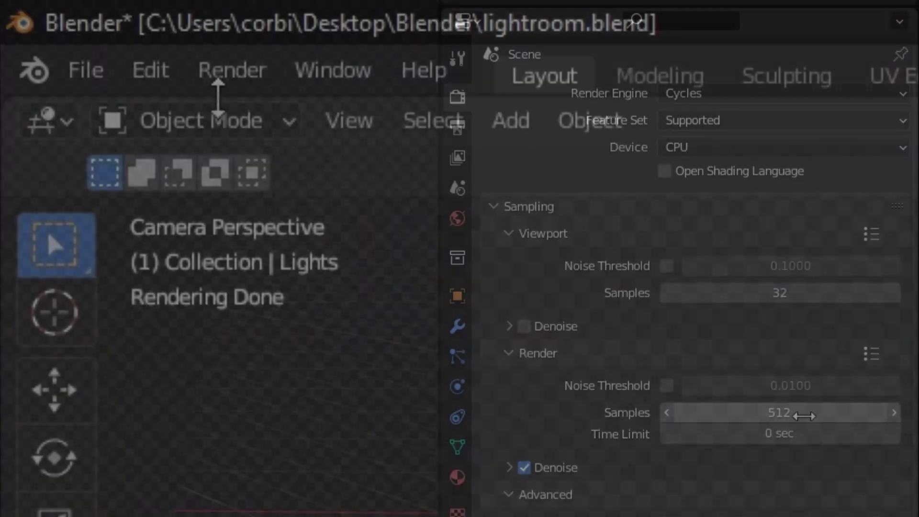
left_click(231, 68)
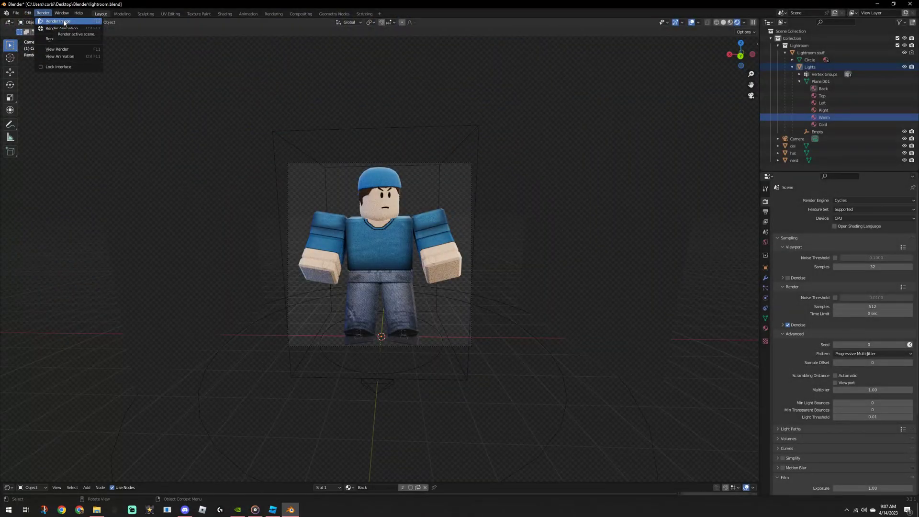
left_click(352, 119)
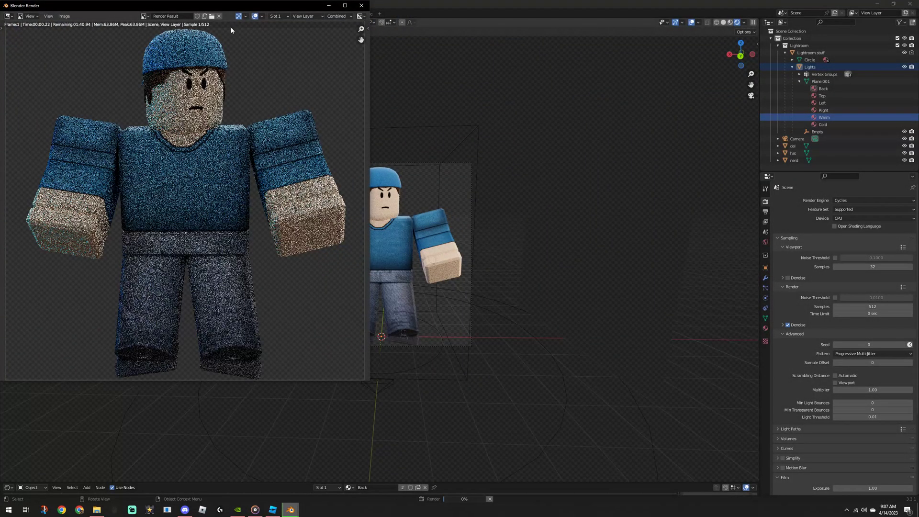
Save the render as a new image in the Renders folder, entering a new file name
left_click_drag(303, 5, 341, 28)
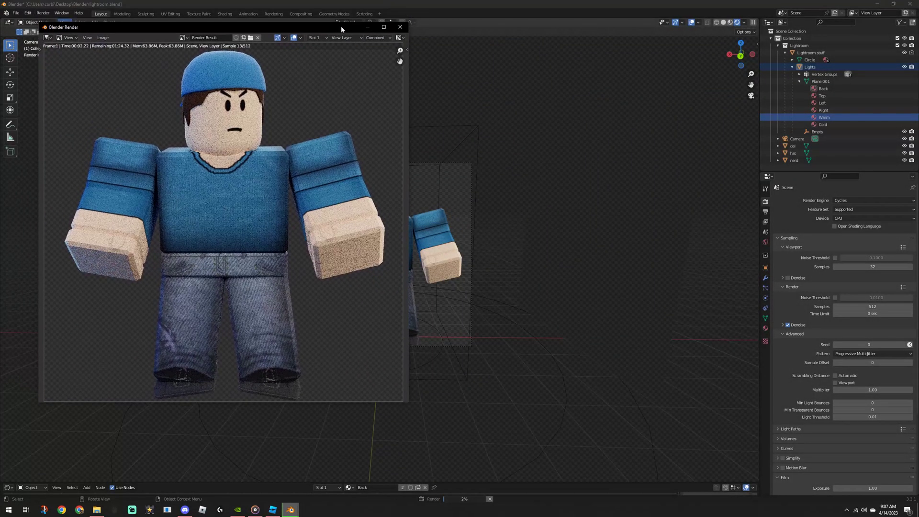
left_click(102, 37)
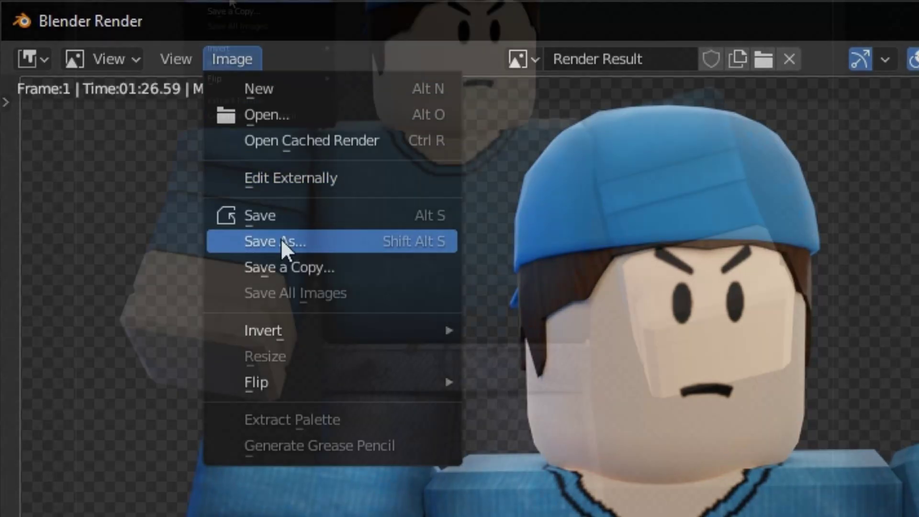
left_click(282, 242)
double_click(286, 161)
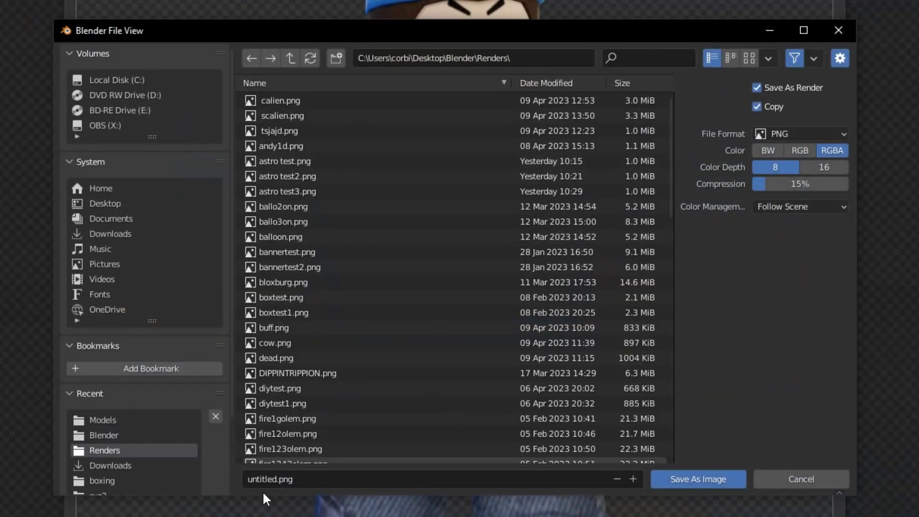
left_click(263, 478)
type("tu")
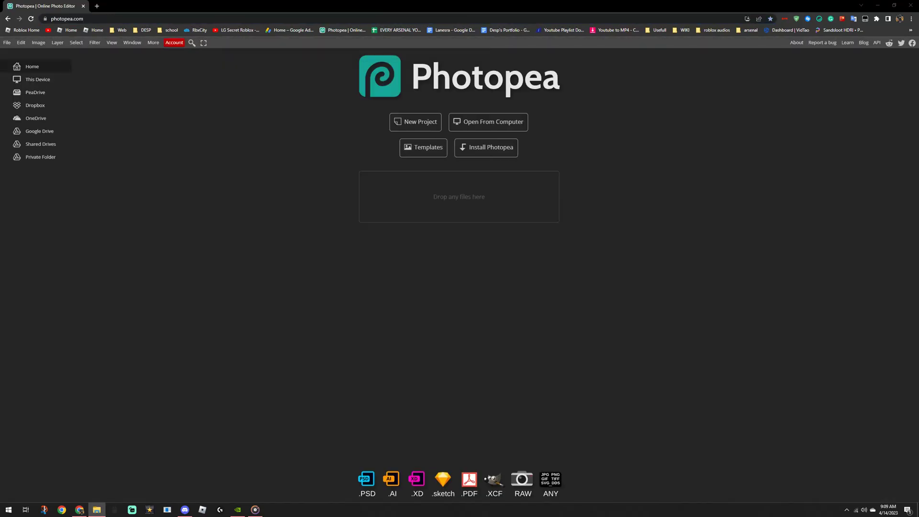
Load the rendered PNG into Photopea and bring up Camera Raw for its Background layer
left_click_drag(631, 268, 426, 264)
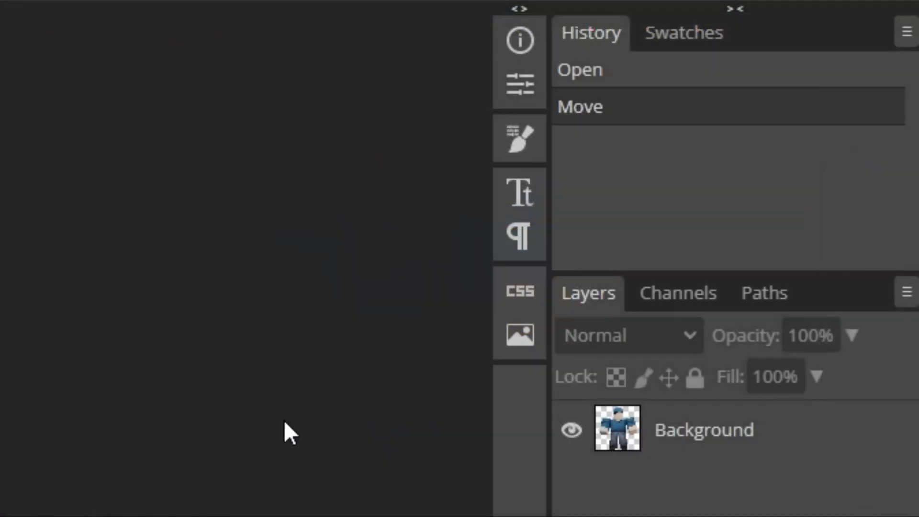
left_click(872, 175)
left_click(247, 9)
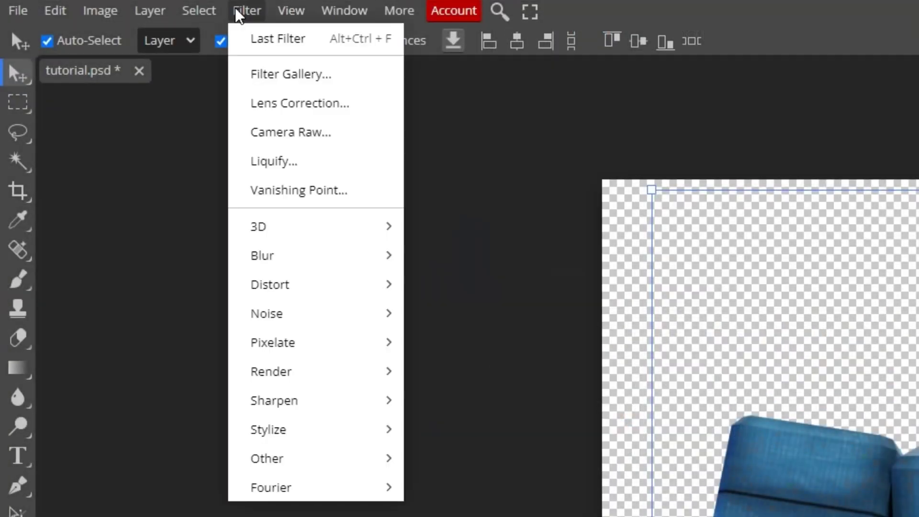
left_click(287, 127)
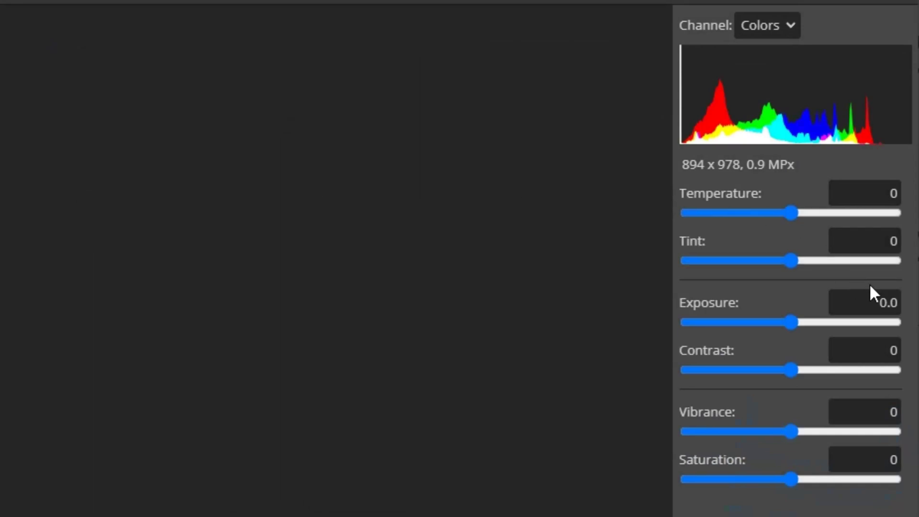
Apply a Camera Raw grade of Contrast 15, Vibrance 50 and Saturation 10
left_click(872, 350)
type("15")
key("Return")
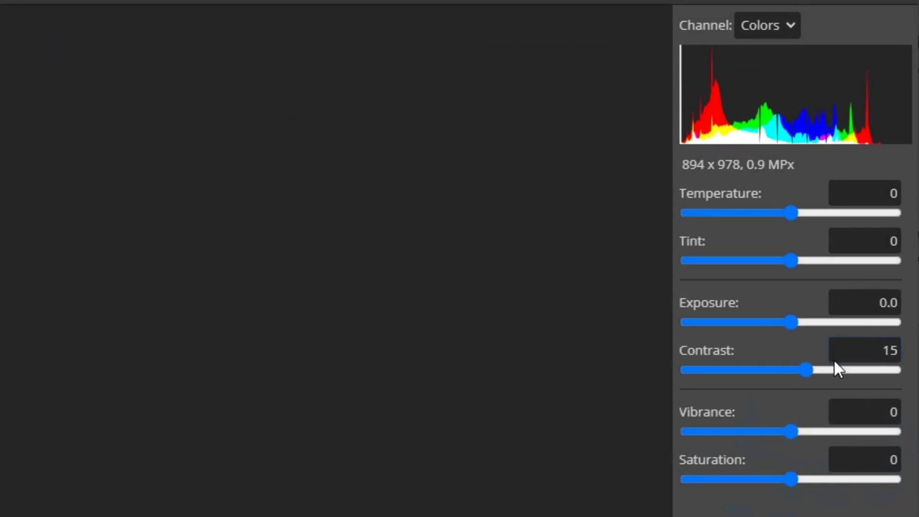
left_click(878, 407)
type("50")
key("Return")
left_click(870, 462)
type("10")
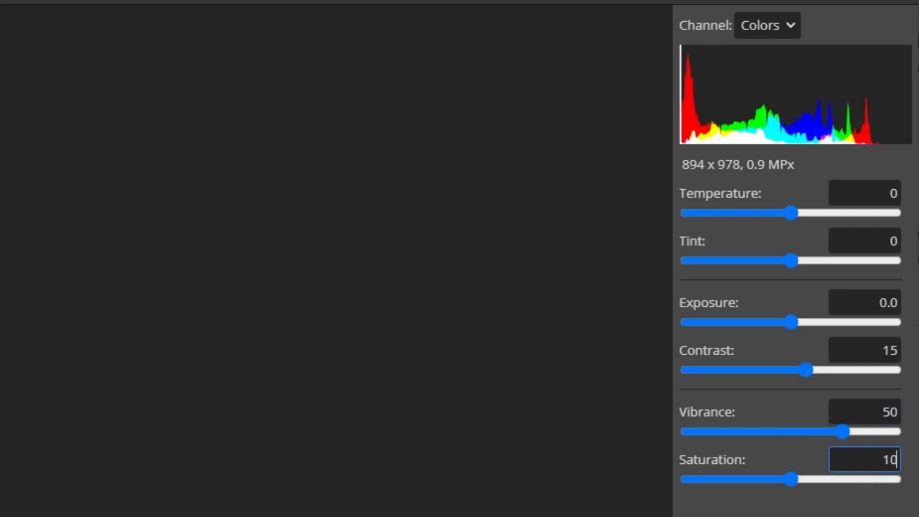
key("Return")
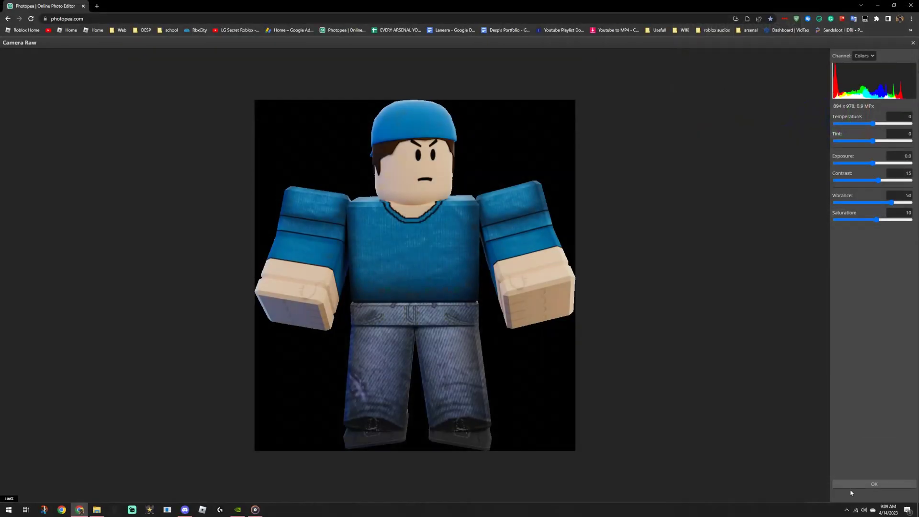
left_click(874, 488)
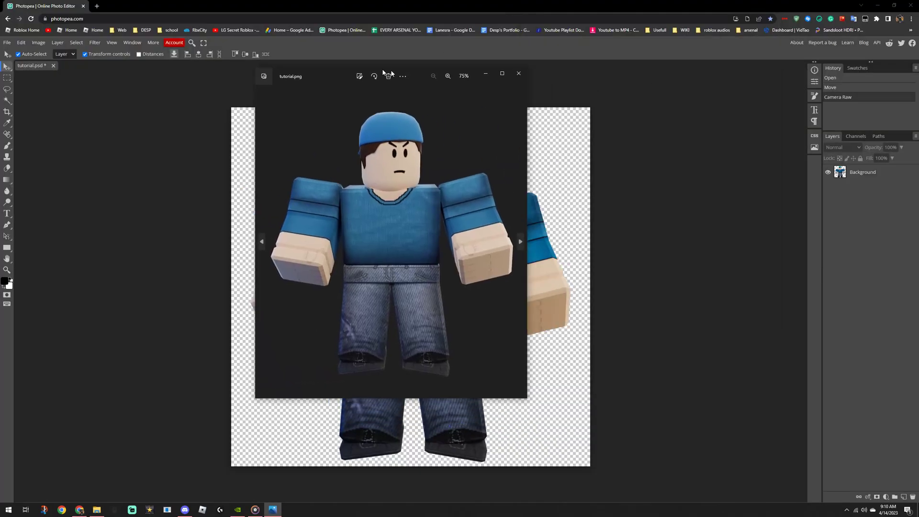
Close the Photos preview, export the graded image as tutorial.png, and view it maximized in Photos
left_click_drag(386, 73, 175, 104)
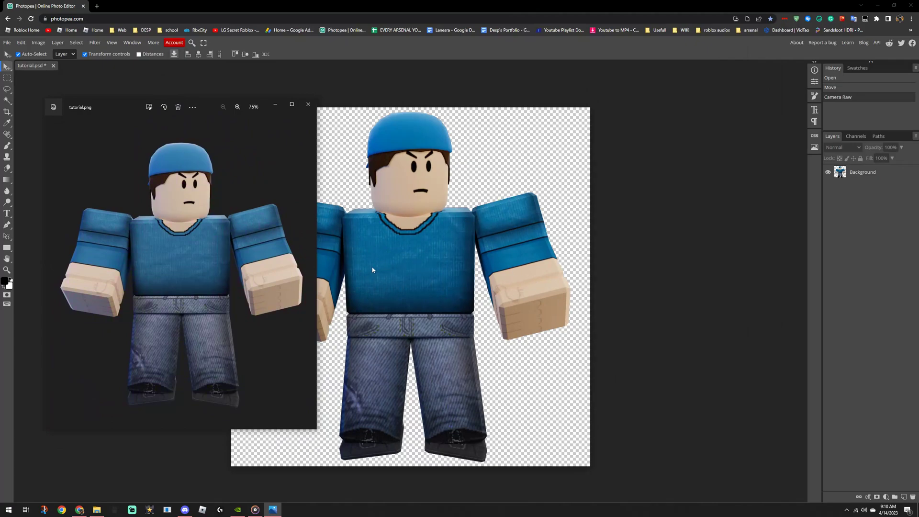
left_click(312, 106)
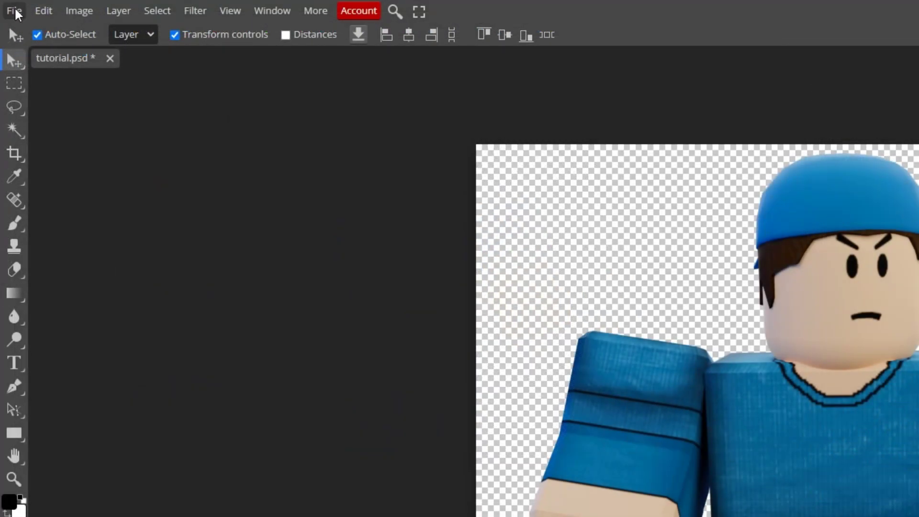
left_click(15, 10)
mouse_move(109, 226)
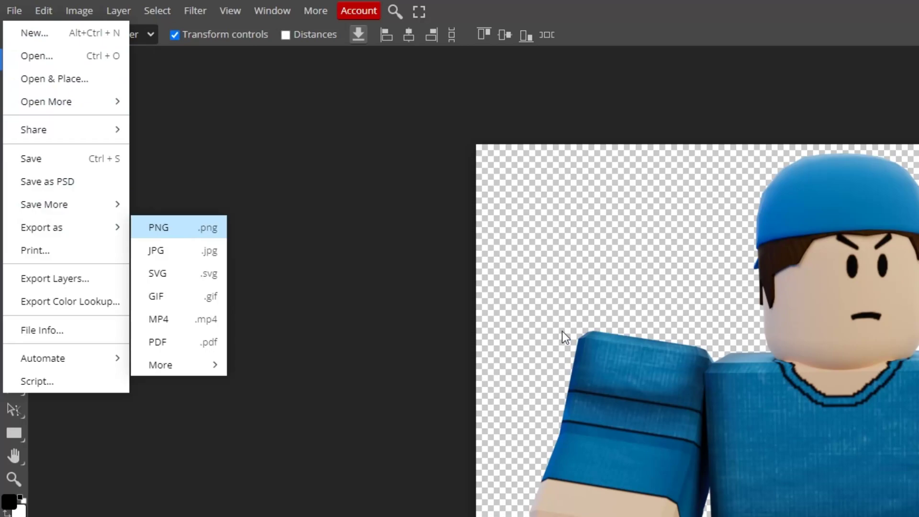
left_click(158, 227)
left_click(570, 301)
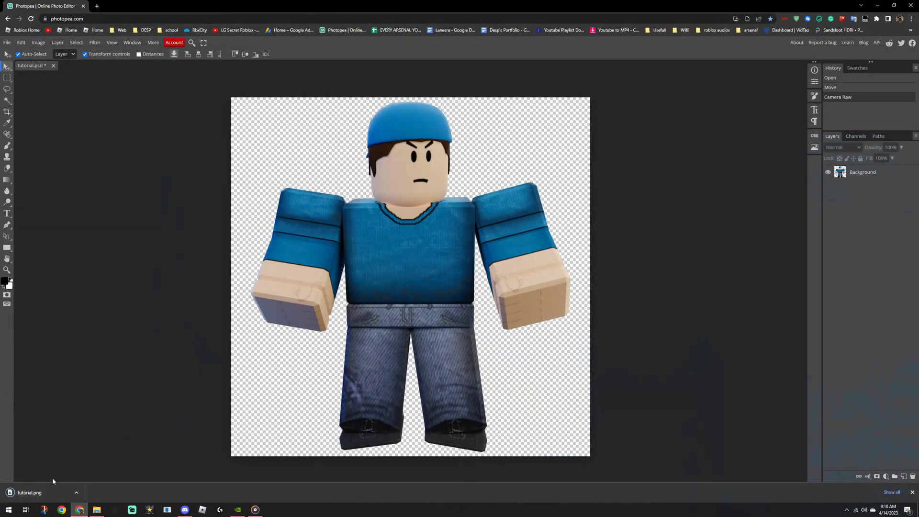
left_click(29, 492)
left_click(292, 104)
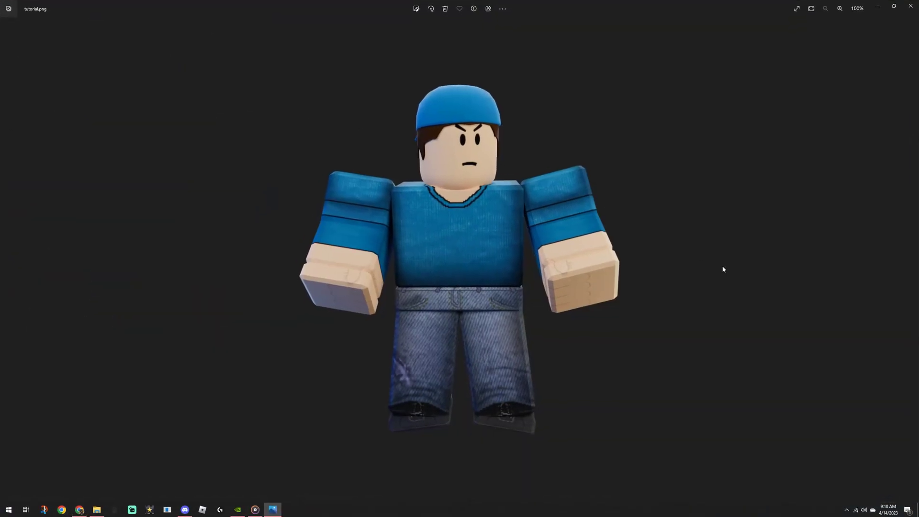